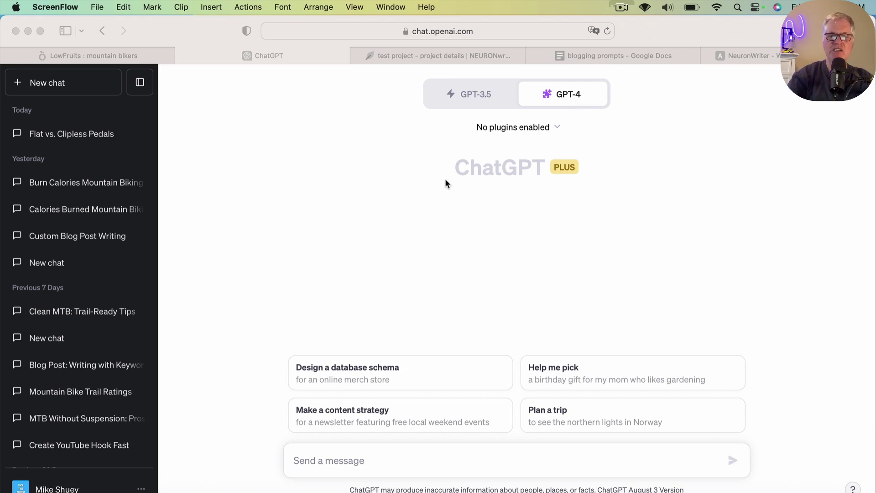
Copy the keyword 'why is mountain biking so addictive' from the LowFruits mountain bikers list
{"action": "left_click", "coordinate": [133, 56]}
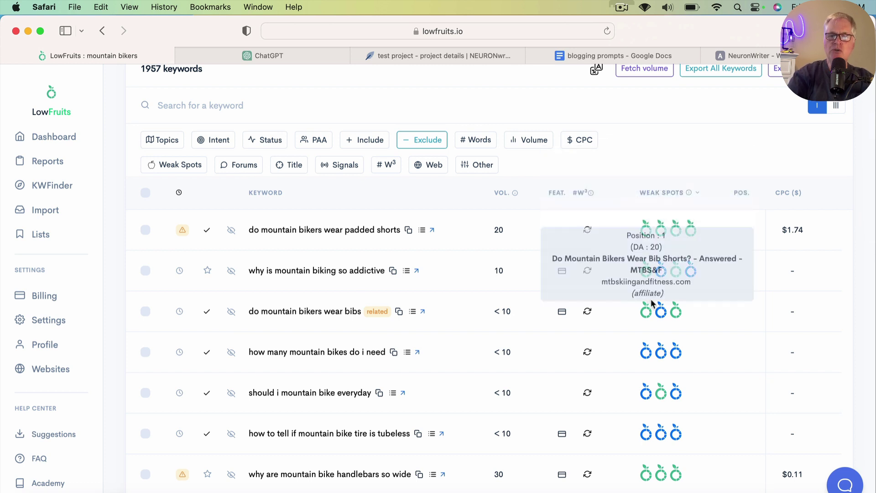
{"action": "mouse_move", "coordinate": [664, 279]}
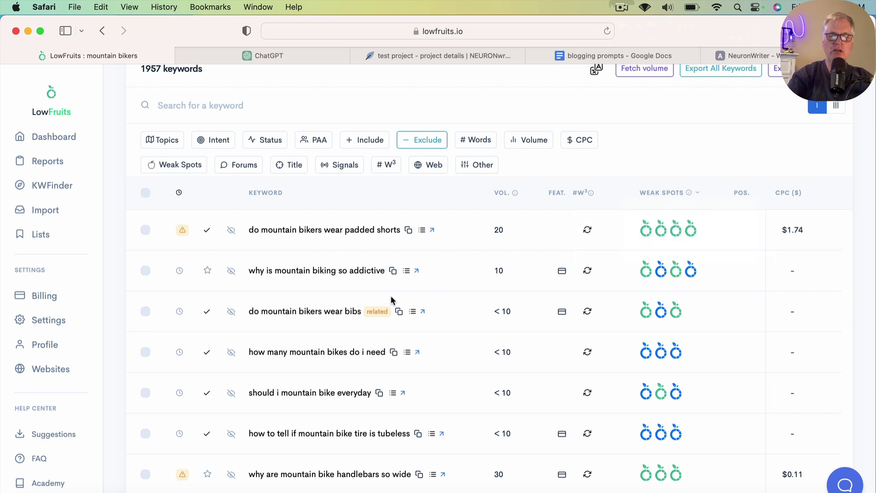
{"action": "left_click", "coordinate": [393, 271]}
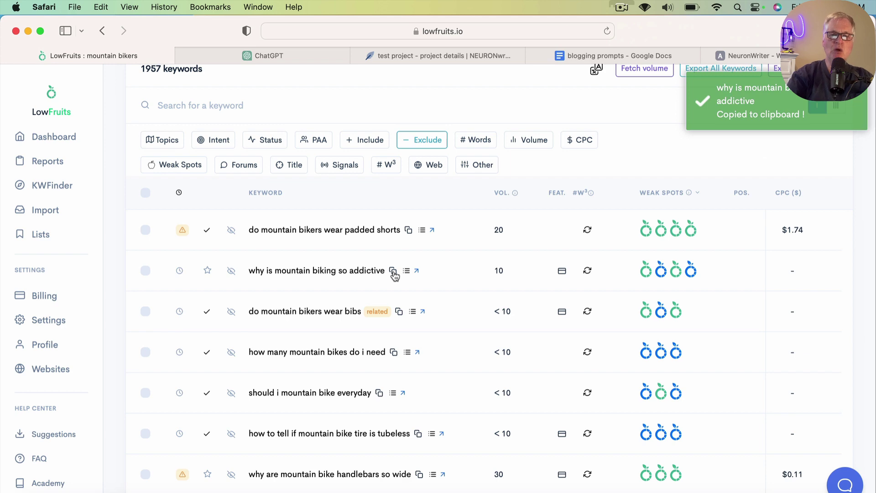
Start a new NeuronWriter content writer query for the pasted keyword 'why is mountain biking so addictive'
{"action": "left_click", "coordinate": [431, 58]}
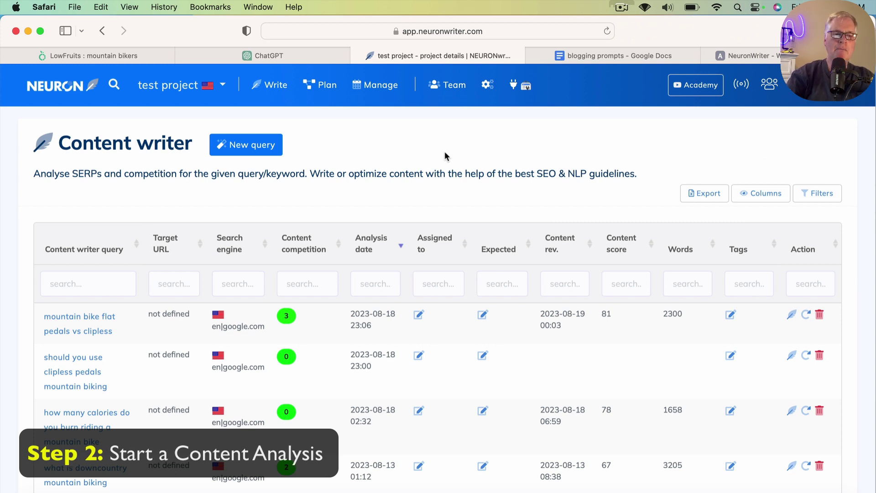
{"action": "left_click", "coordinate": [256, 151]}
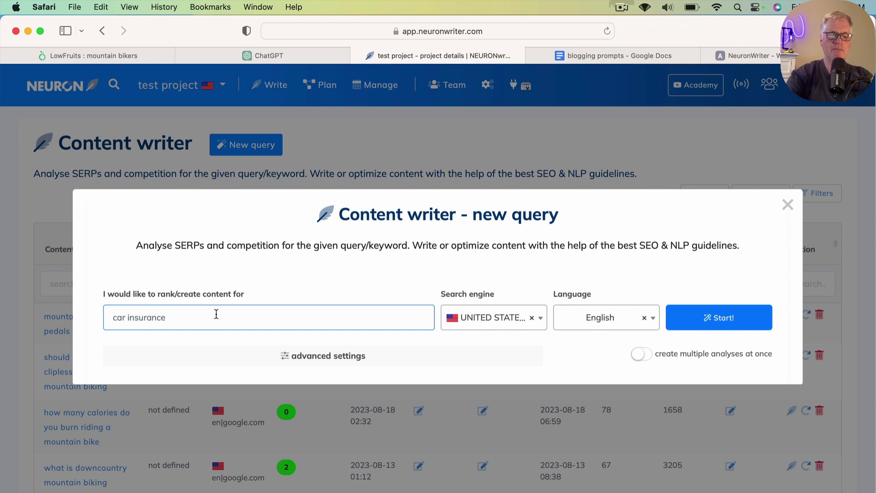
{"action": "key", "text": "super+v"}
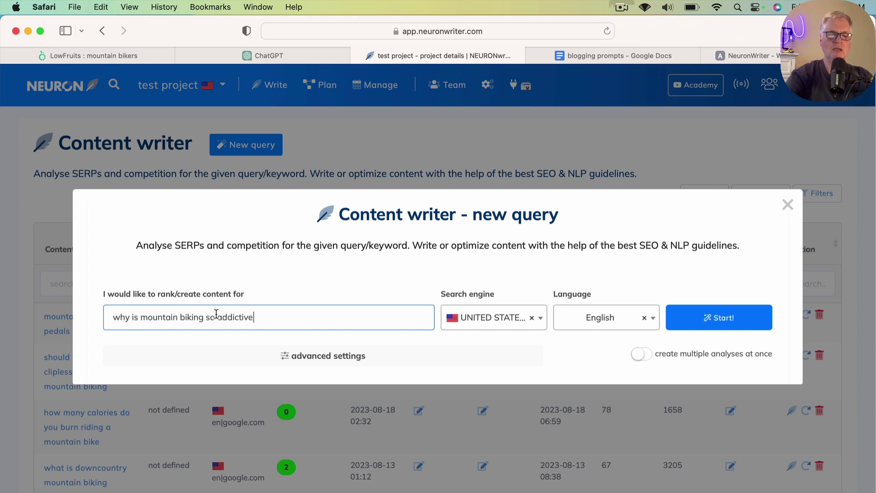
{"action": "left_click", "coordinate": [722, 319]}
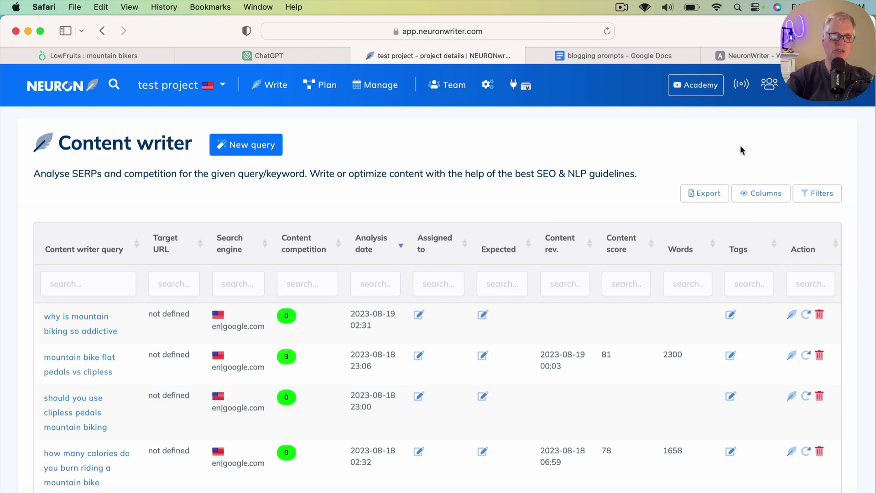
Open the new query, exclude the Reddit competitor, include result 11, and generate guidelines
{"action": "left_click", "coordinate": [104, 337]}
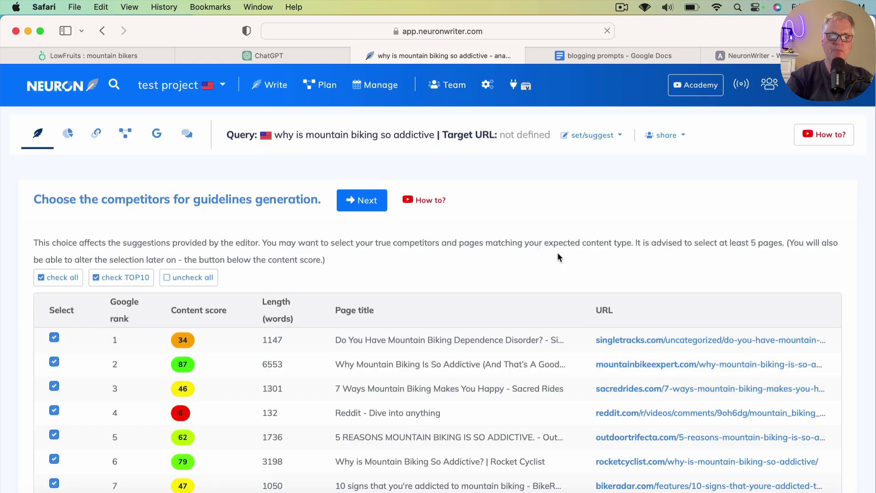
{"action": "scroll", "coordinate": [559, 255], "scroll_direction": "down", "scroll_amount": 5}
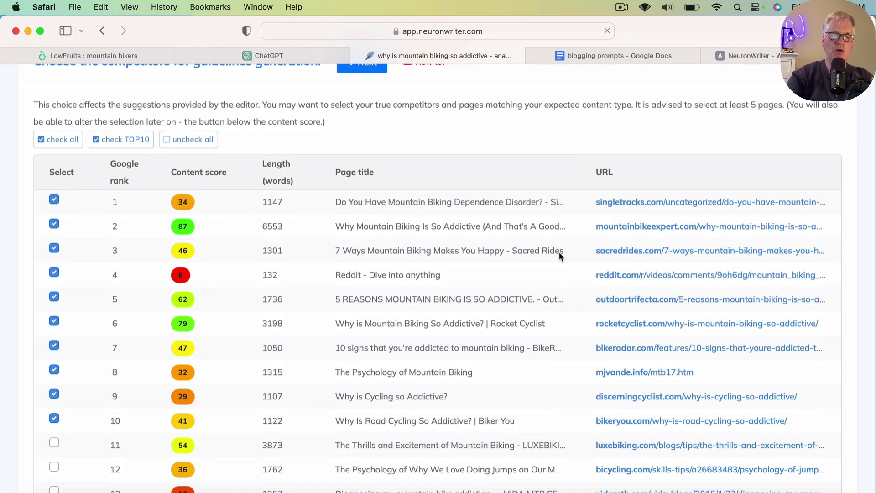
{"action": "scroll", "coordinate": [558, 256], "scroll_direction": "down", "scroll_amount": 3}
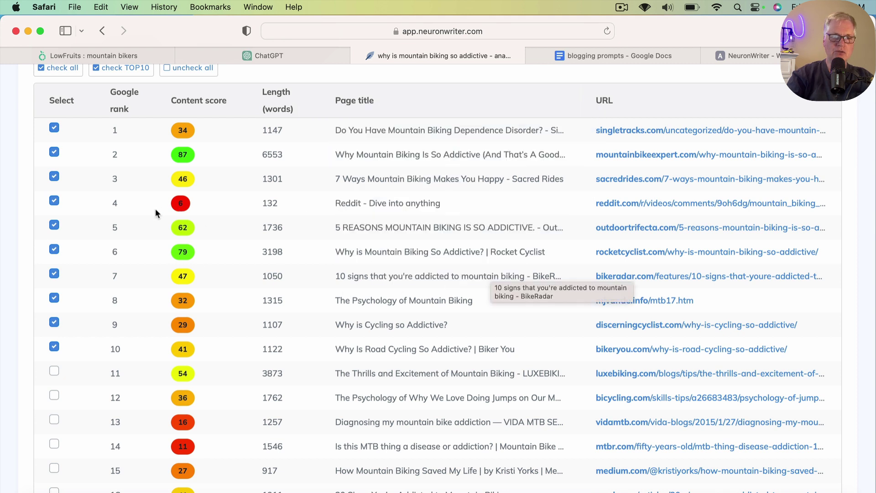
{"action": "left_click", "coordinate": [54, 202]}
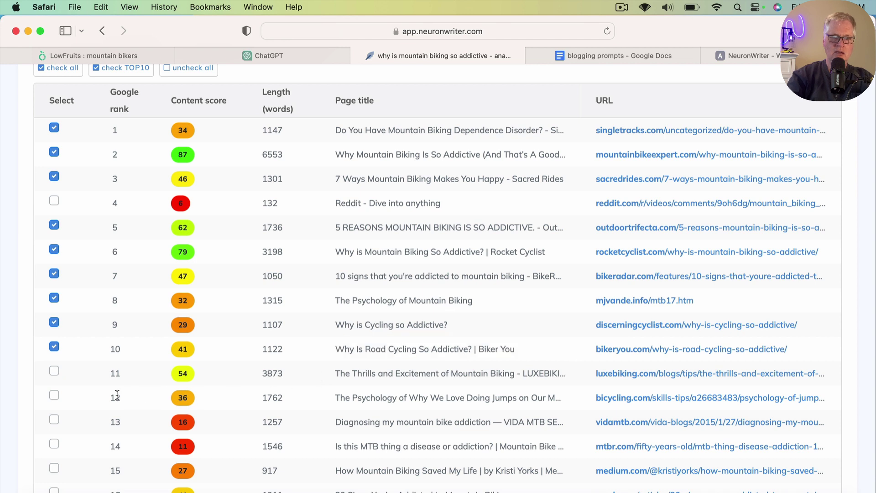
{"action": "left_click", "coordinate": [54, 373]}
{"action": "scroll", "coordinate": [469, 294], "scroll_direction": "up", "scroll_amount": 3}
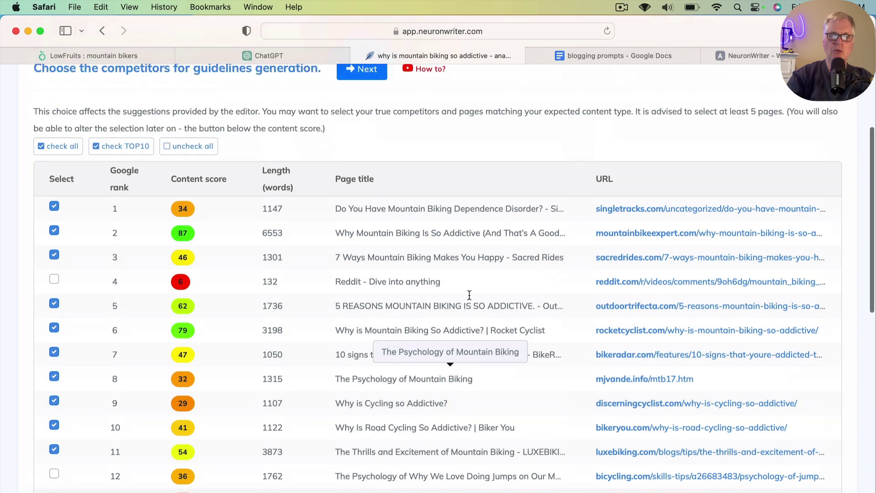
{"action": "scroll", "coordinate": [469, 295], "scroll_direction": "up", "scroll_amount": 2}
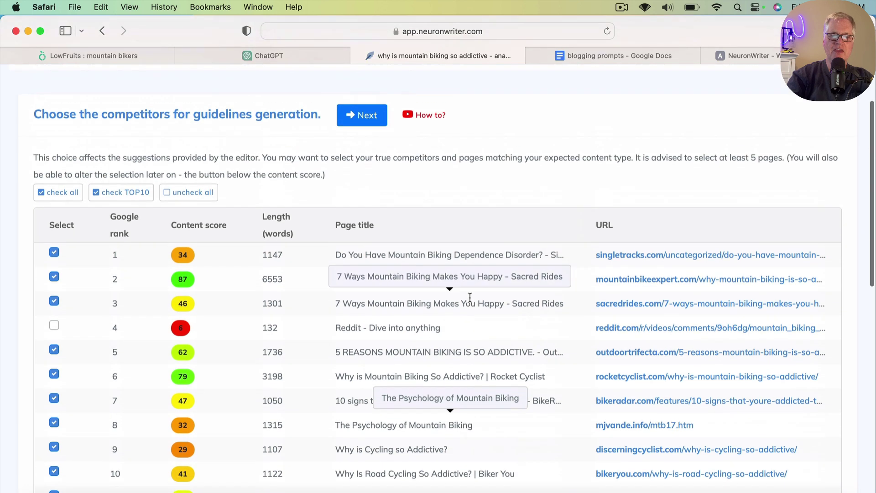
{"action": "left_click", "coordinate": [367, 117]}
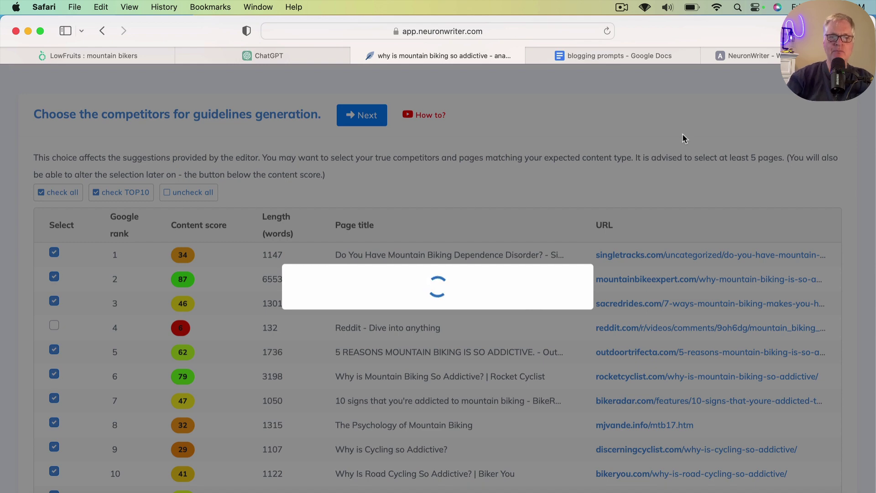
Review the empty editor's score of 0 against competitors' best of 87 and show the header terms
{"action": "scroll", "coordinate": [682, 138], "scroll_direction": "down", "scroll_amount": 3}
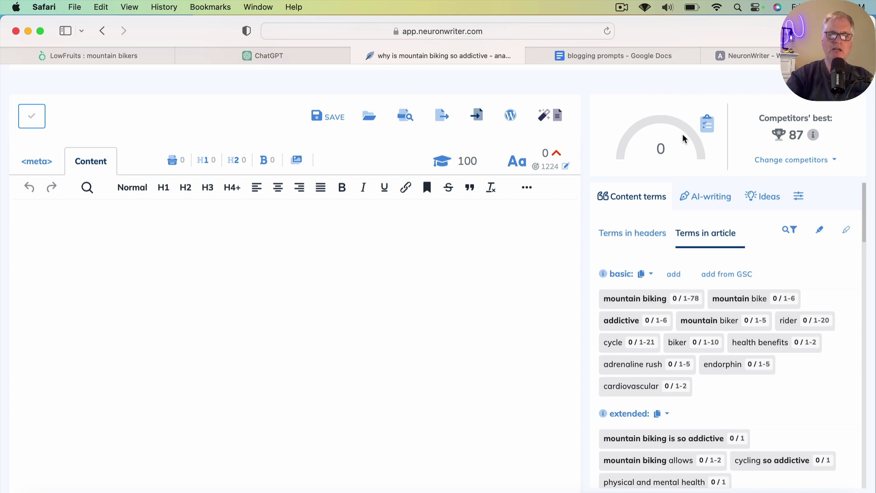
{"action": "scroll", "coordinate": [734, 238], "scroll_direction": "up", "scroll_amount": 3}
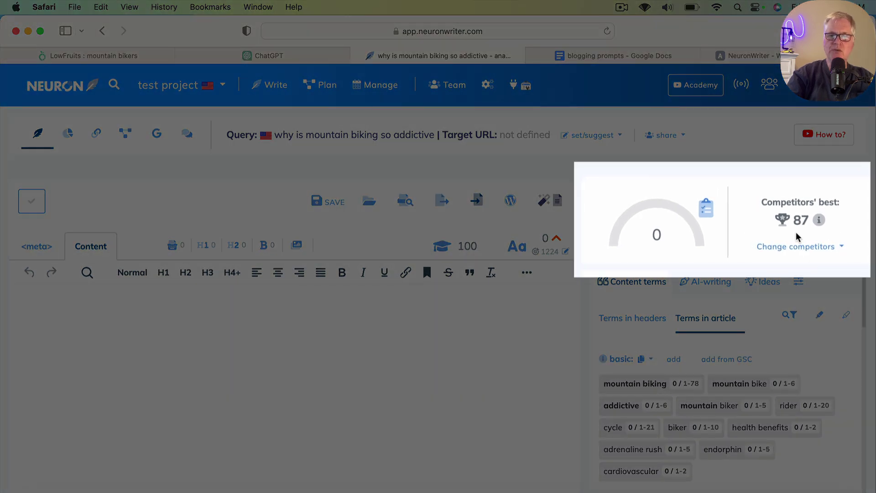
{"action": "left_click", "coordinate": [645, 322]}
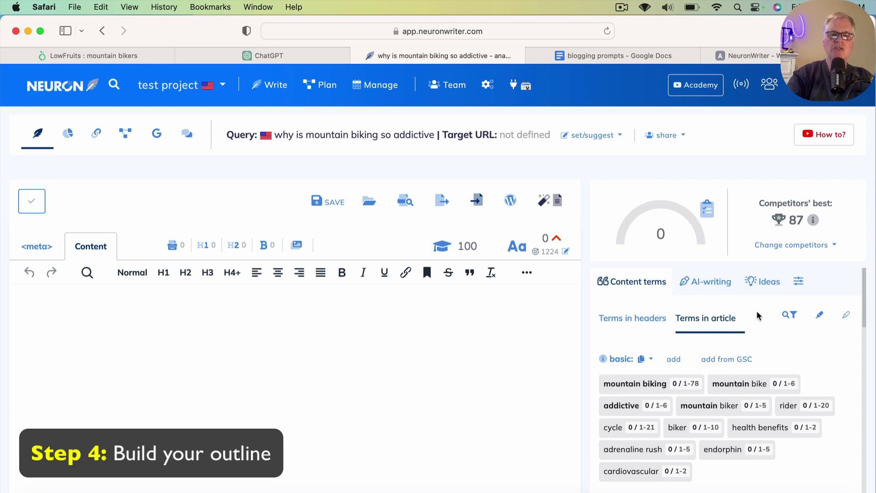
Read through the 'blogging prompts' document's blog-post prompt, keyword list and formatting instructions
{"action": "left_click", "coordinate": [612, 57]}
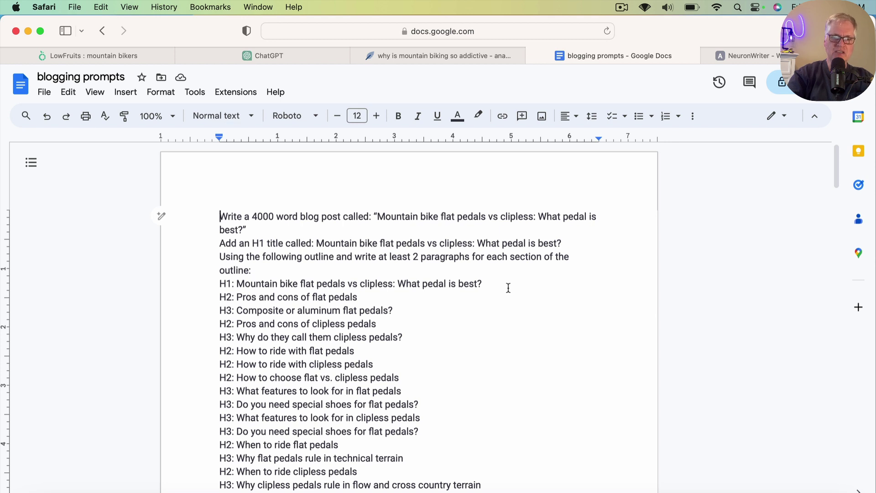
{"action": "scroll", "coordinate": [508, 288], "scroll_direction": "down", "scroll_amount": 1}
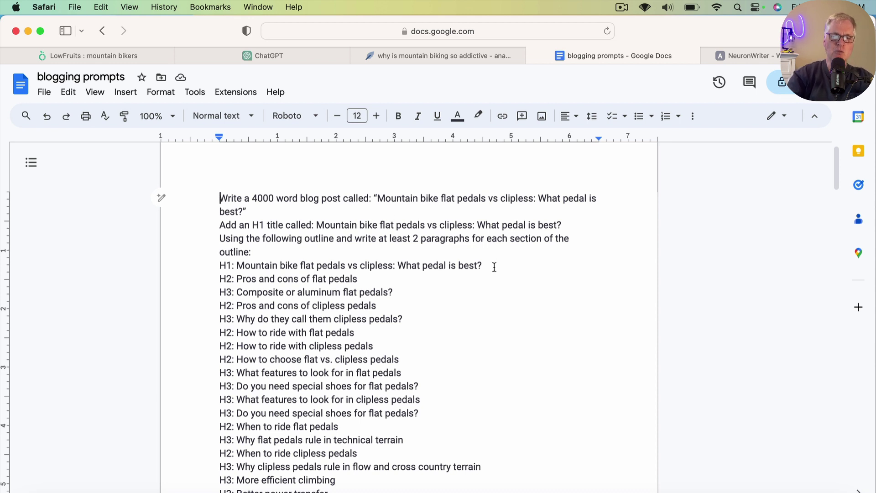
{"action": "scroll", "coordinate": [496, 269], "scroll_direction": "down", "scroll_amount": 2}
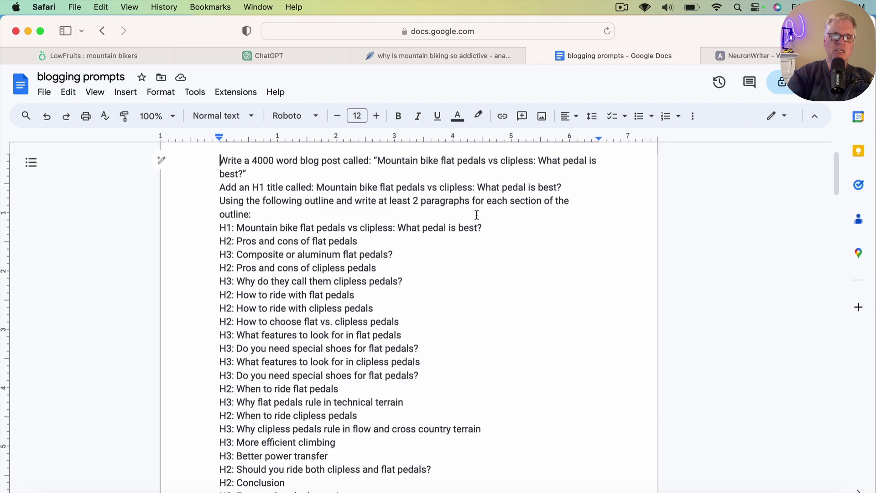
{"action": "scroll", "coordinate": [470, 266], "scroll_direction": "down", "scroll_amount": 2}
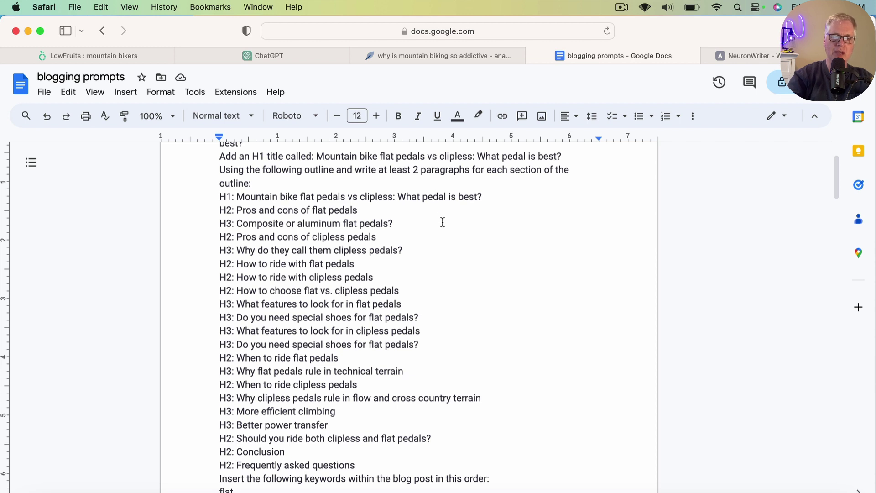
{"action": "scroll", "coordinate": [434, 247], "scroll_direction": "down", "scroll_amount": 2}
{"action": "scroll", "coordinate": [433, 246], "scroll_direction": "down", "scroll_amount": 1}
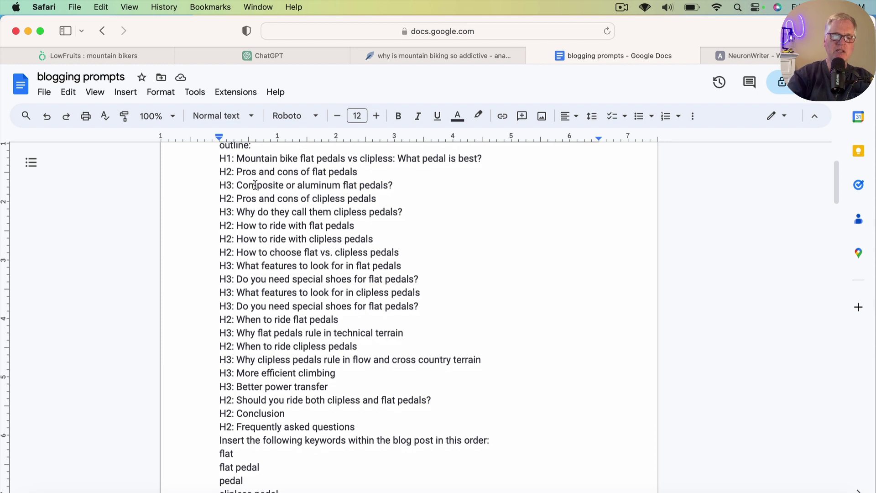
{"action": "scroll", "coordinate": [375, 271], "scroll_direction": "down", "scroll_amount": 3}
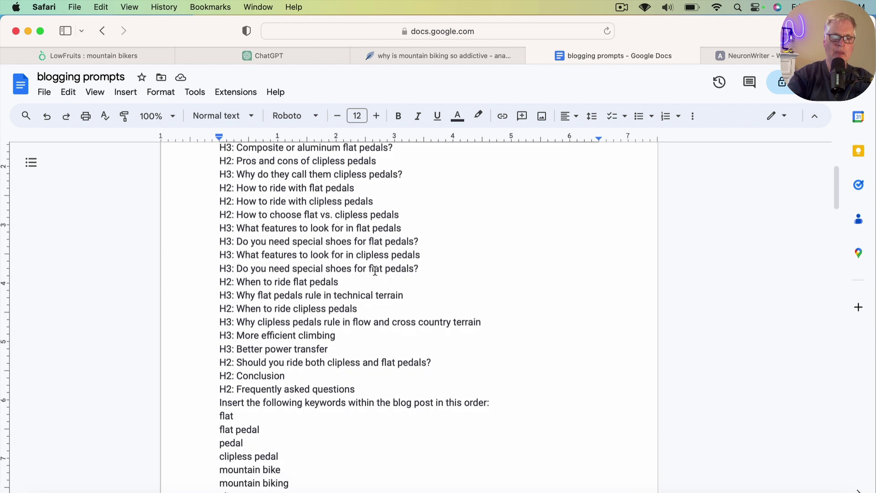
{"action": "scroll", "coordinate": [375, 271], "scroll_direction": "down", "scroll_amount": 13}
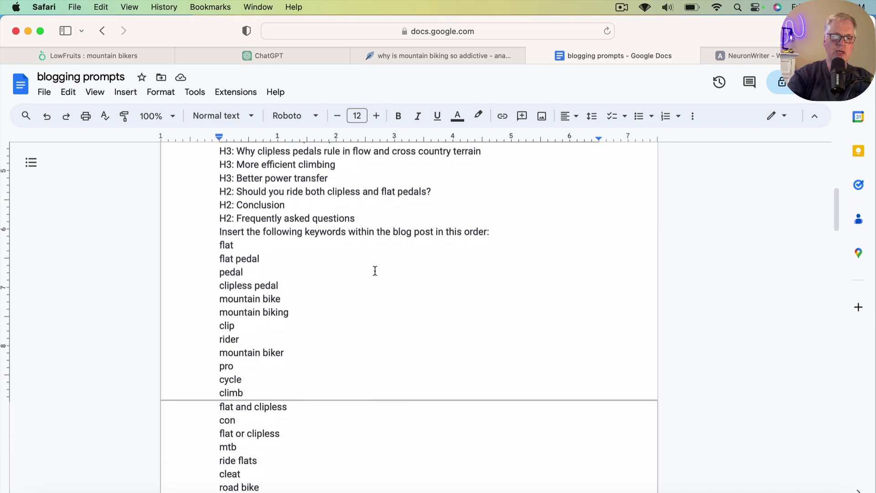
{"action": "scroll", "coordinate": [375, 271], "scroll_direction": "down", "scroll_amount": 4}
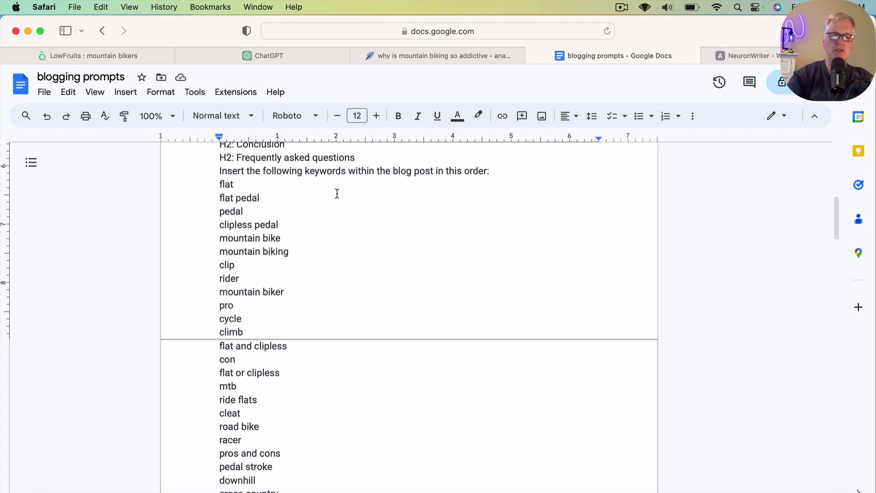
{"action": "scroll", "coordinate": [347, 283], "scroll_direction": "down", "scroll_amount": 1}
{"action": "scroll", "coordinate": [347, 283], "scroll_direction": "down", "scroll_amount": 10}
{"action": "scroll", "coordinate": [346, 283], "scroll_direction": "down", "scroll_amount": 11}
{"action": "scroll", "coordinate": [347, 283], "scroll_direction": "down", "scroll_amount": 13}
{"action": "scroll", "coordinate": [347, 284], "scroll_direction": "down", "scroll_amount": 7}
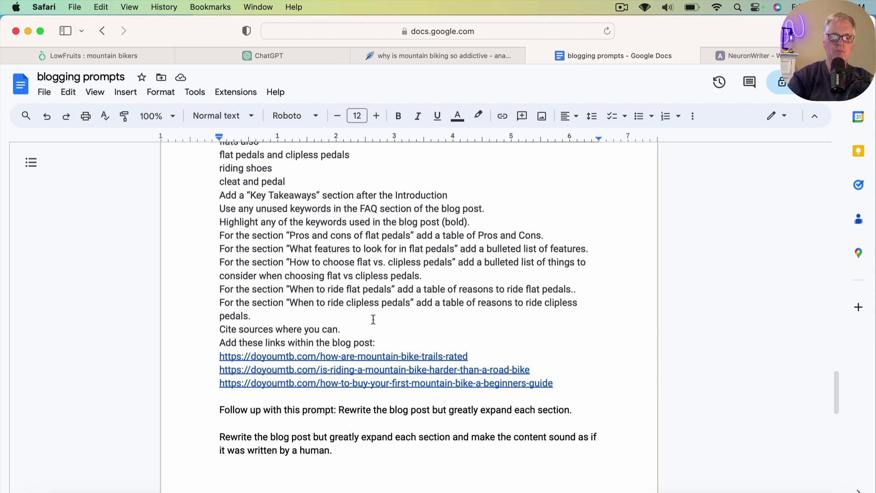
Scroll down to the follow-up prompt asking to greatly expand each section and sound human
{"action": "scroll", "coordinate": [373, 319], "scroll_direction": "down", "scroll_amount": 3}
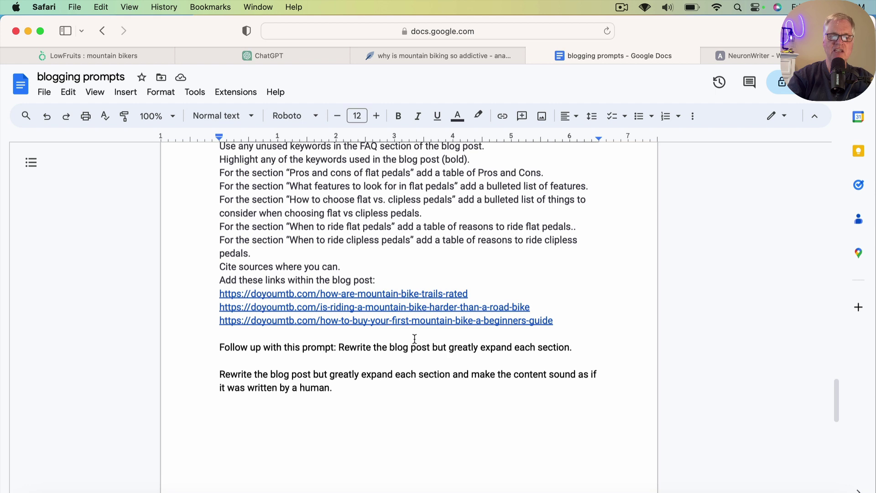
{"action": "scroll", "coordinate": [414, 338], "scroll_direction": "down", "scroll_amount": 3}
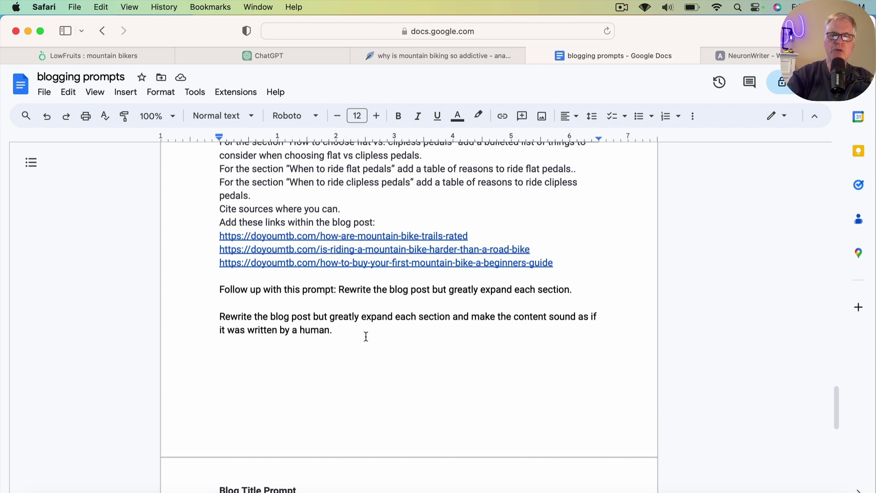
From the Ideas panel's competitors' H1 list, copy 'Why Mountain Biking Is So Addictive (And That's A Good Thing!)'
{"action": "left_click", "coordinate": [409, 57]}
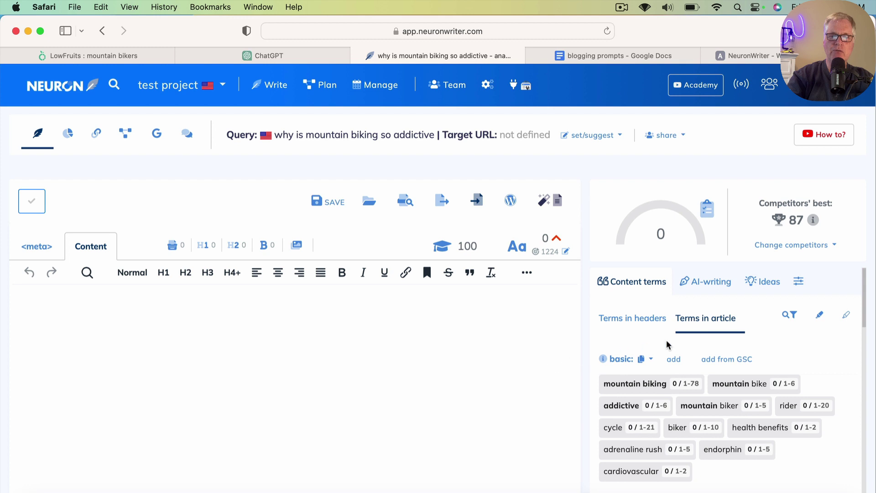
{"action": "scroll", "coordinate": [774, 326], "scroll_direction": "down", "scroll_amount": 2}
{"action": "scroll", "coordinate": [774, 326], "scroll_direction": "up", "scroll_amount": 2}
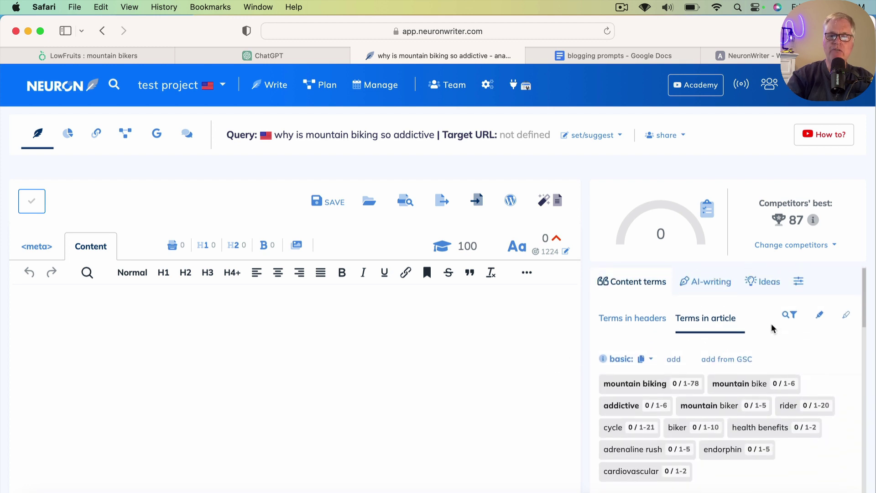
{"action": "left_click", "coordinate": [769, 286]}
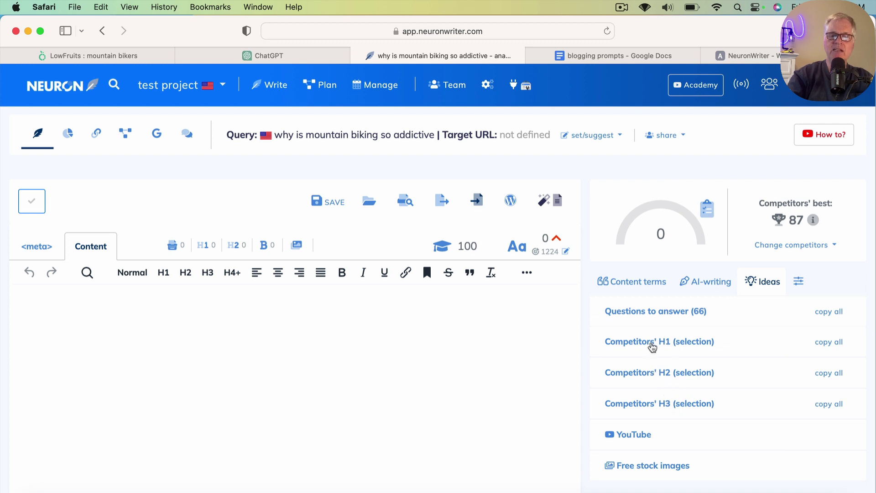
{"action": "left_click", "coordinate": [652, 346]}
{"action": "scroll", "coordinate": [755, 364], "scroll_direction": "down", "scroll_amount": 3}
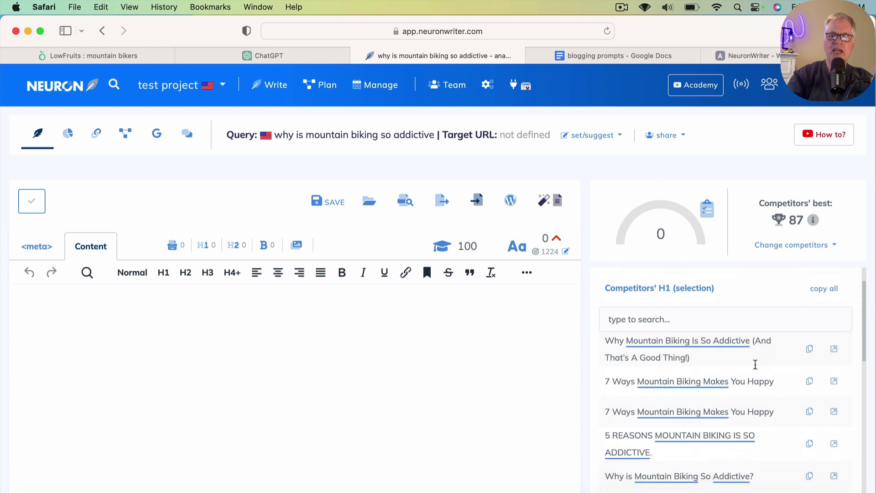
{"action": "scroll", "coordinate": [755, 364], "scroll_direction": "up", "scroll_amount": 2}
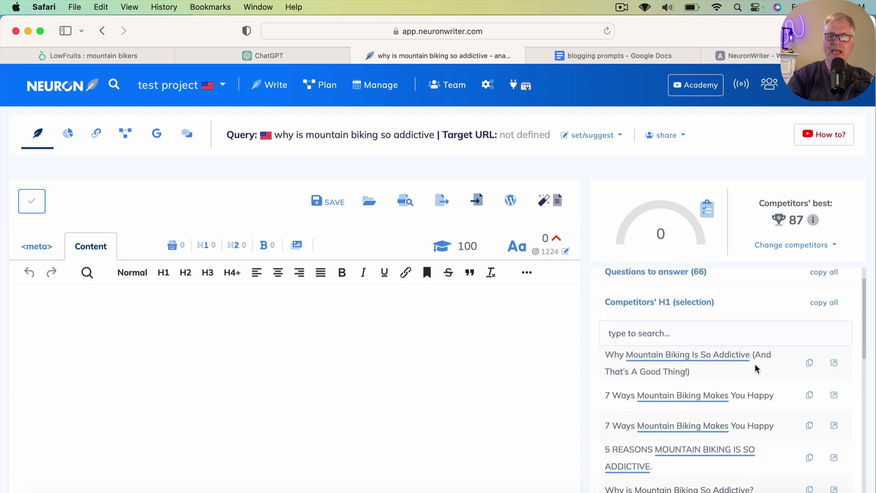
{"action": "scroll", "coordinate": [755, 363], "scroll_direction": "down", "scroll_amount": 1}
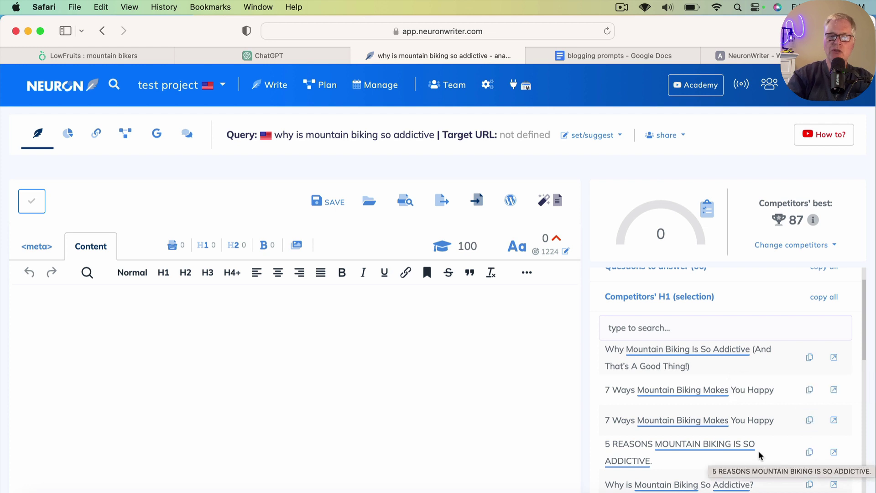
{"action": "scroll", "coordinate": [758, 450], "scroll_direction": "up", "scroll_amount": 2}
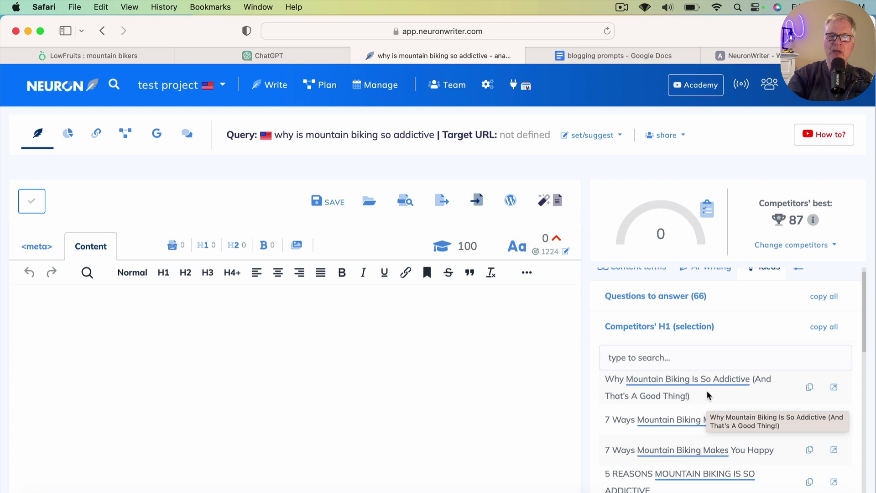
{"action": "left_click", "coordinate": [814, 391]}
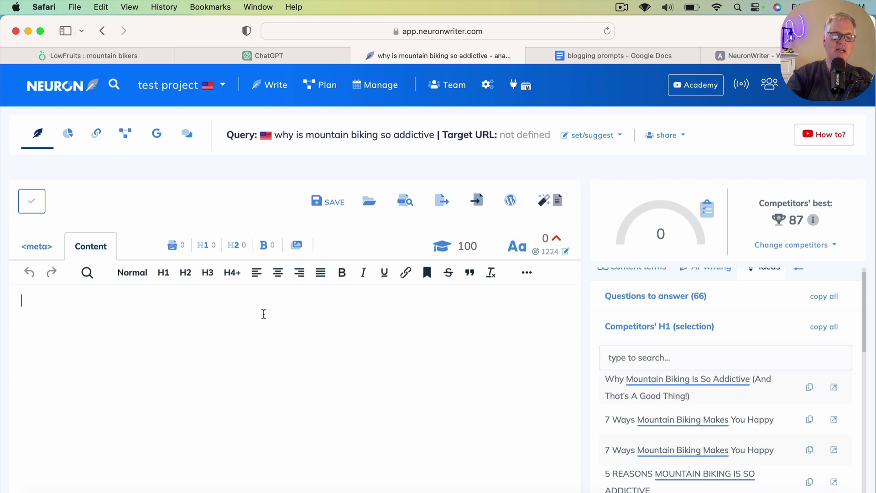
Paste the content into the empty editor, headed 'Why is mountain biking so addictive? Because it's fun!'
{"action": "key", "text": "super+v"}
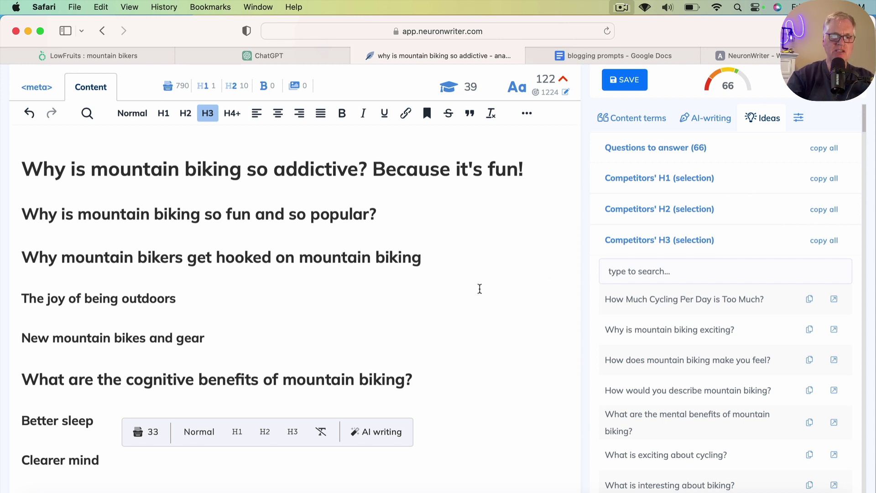
{"action": "scroll", "coordinate": [480, 290], "scroll_direction": "down", "scroll_amount": 1}
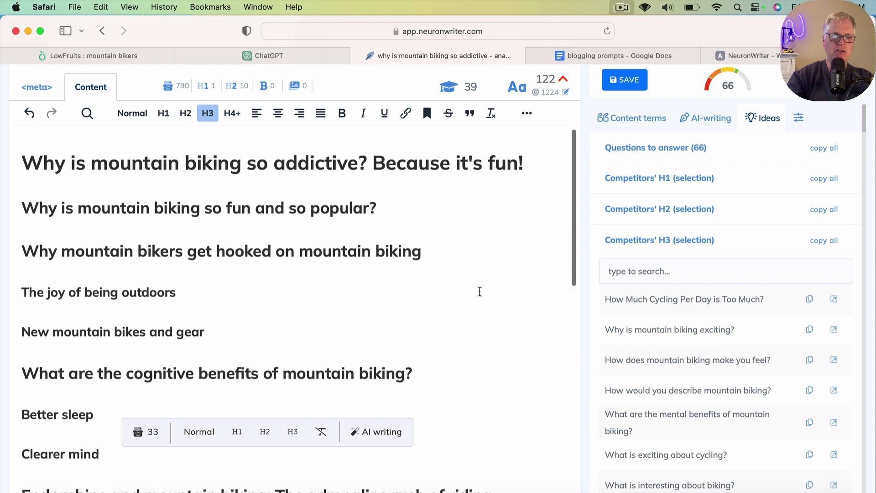
{"action": "scroll", "coordinate": [479, 291], "scroll_direction": "down", "scroll_amount": 1}
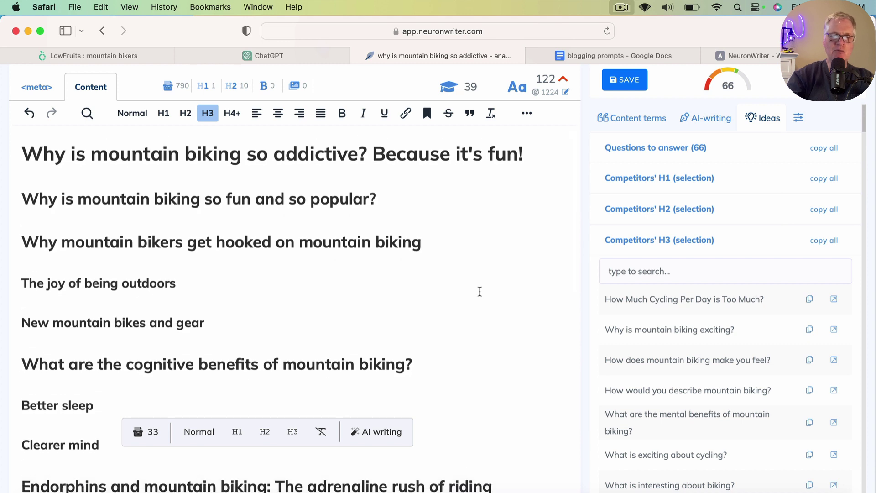
Browse the competitors' H1 and H2 heading lists, then collapse them
{"action": "left_click", "coordinate": [698, 180]}
{"action": "left_click", "coordinate": [698, 181]}
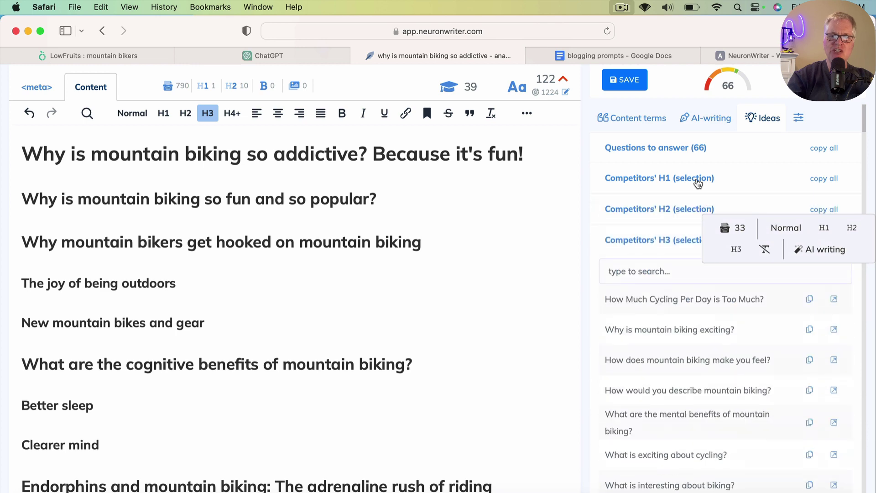
{"action": "left_click", "coordinate": [657, 216]}
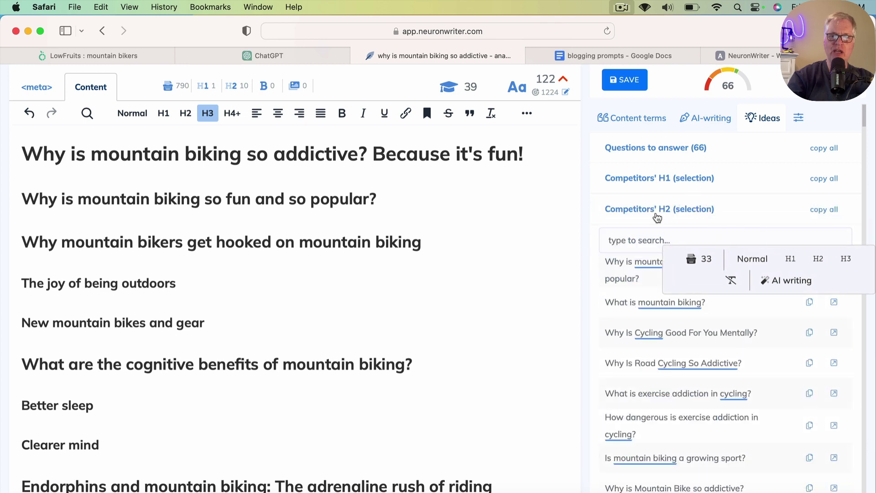
{"action": "scroll", "coordinate": [626, 219], "scroll_direction": "down", "scroll_amount": 3}
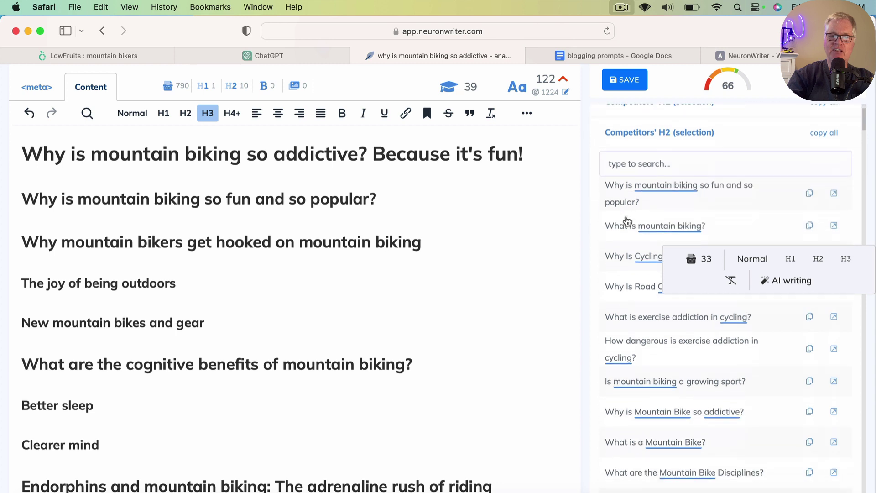
{"action": "scroll", "coordinate": [627, 219], "scroll_direction": "down", "scroll_amount": 2}
{"action": "scroll", "coordinate": [628, 214], "scroll_direction": "down", "scroll_amount": 2}
{"action": "scroll", "coordinate": [632, 192], "scroll_direction": "up", "scroll_amount": 5}
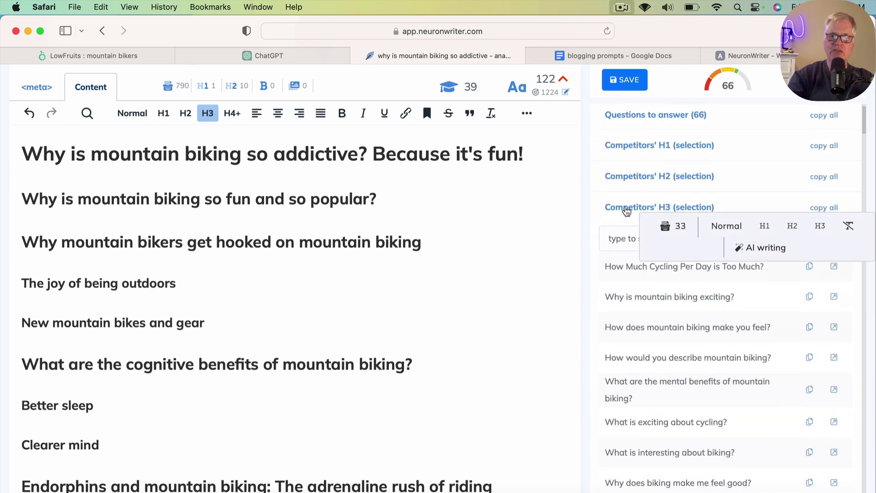
{"action": "left_click", "coordinate": [631, 210]}
Scroll through the article outline down to 'Frequently asked questions', now scoring 66
{"action": "left_click", "coordinate": [548, 279]}
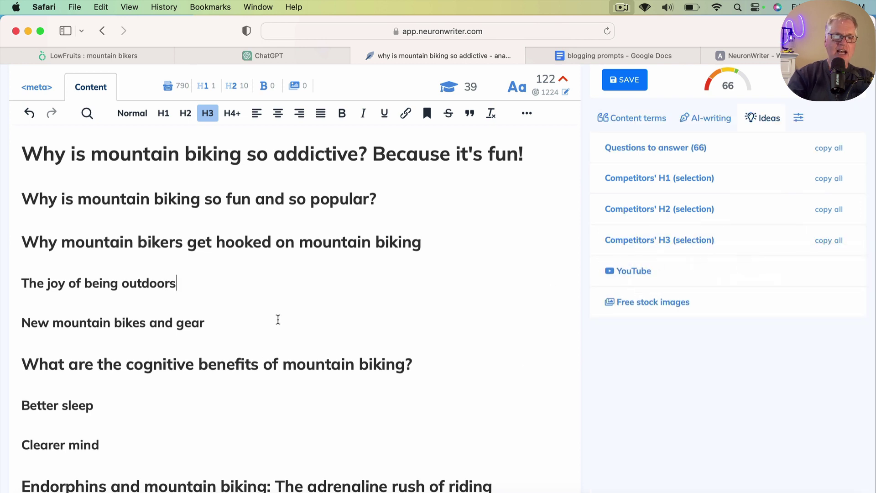
{"action": "scroll", "coordinate": [281, 314], "scroll_direction": "down", "scroll_amount": 5}
{"action": "scroll", "coordinate": [282, 314], "scroll_direction": "down", "scroll_amount": 7}
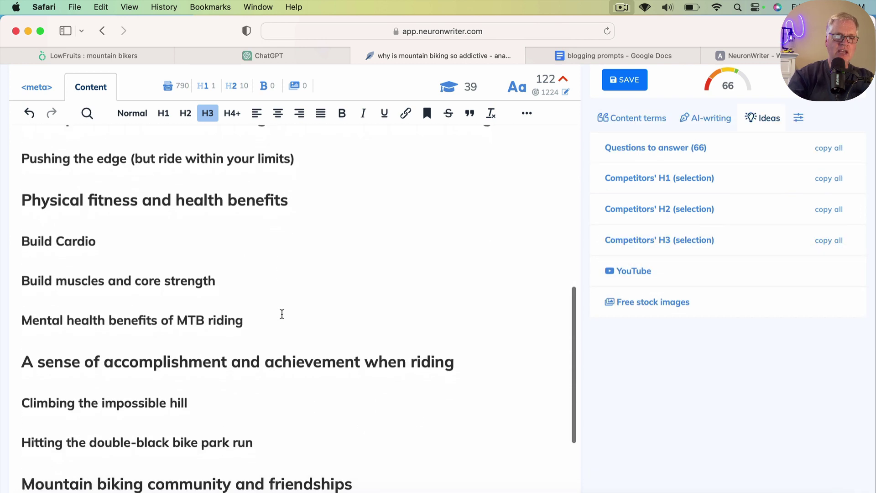
{"action": "scroll", "coordinate": [282, 313], "scroll_direction": "down", "scroll_amount": 1}
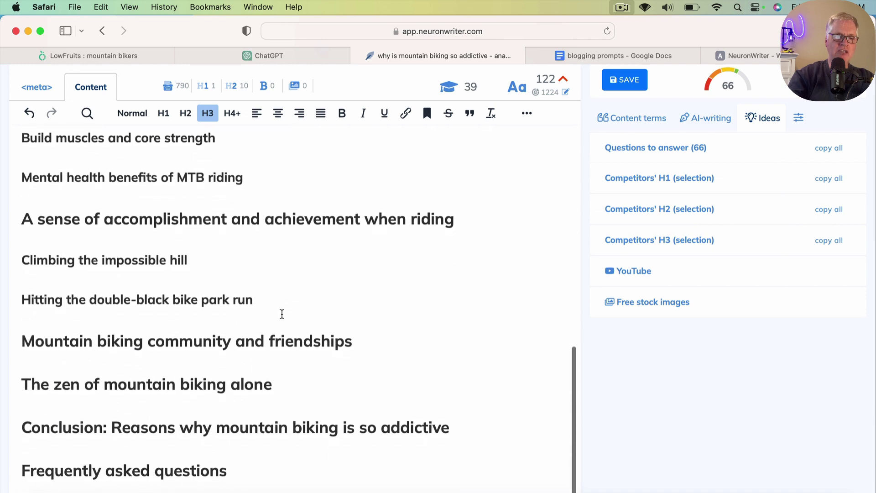
{"action": "scroll", "coordinate": [282, 313], "scroll_direction": "up", "scroll_amount": 15}
{"action": "scroll", "coordinate": [282, 313], "scroll_direction": "up", "scroll_amount": 2}
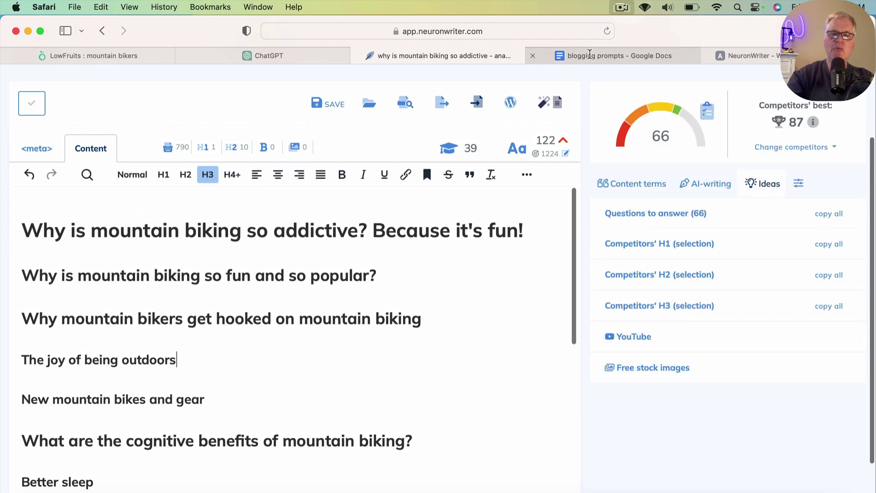
Scroll the blogging prompts document back up to the outline prompt listing H1, H2 and H3 headings
{"action": "left_click", "coordinate": [588, 59]}
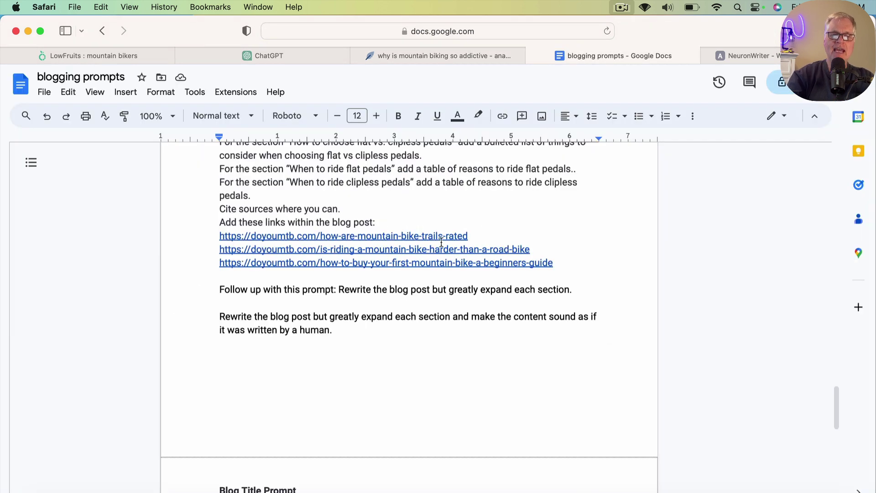
{"action": "scroll", "coordinate": [441, 241], "scroll_direction": "up", "scroll_amount": 15}
{"action": "scroll", "coordinate": [441, 242], "scroll_direction": "up", "scroll_amount": 10}
{"action": "scroll", "coordinate": [441, 242], "scroll_direction": "up", "scroll_amount": 10}
{"action": "scroll", "coordinate": [441, 242], "scroll_direction": "up", "scroll_amount": 4}
{"action": "scroll", "coordinate": [441, 242], "scroll_direction": "up", "scroll_amount": 2}
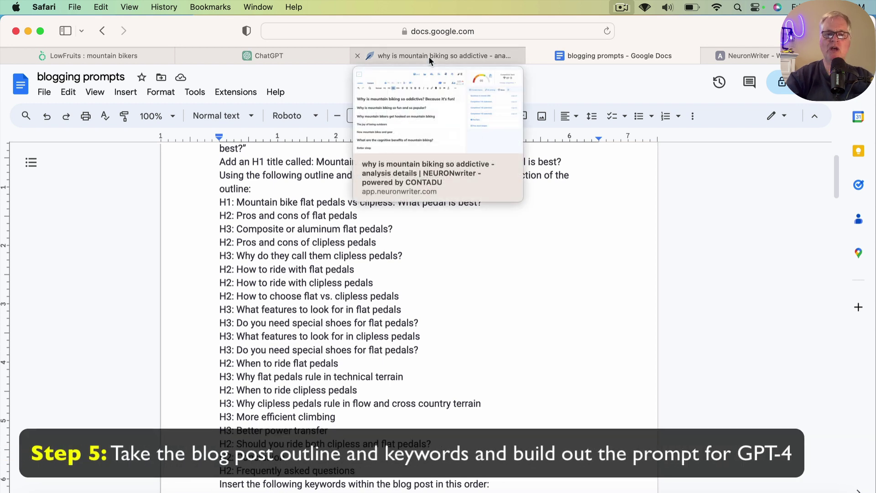
{"action": "left_click", "coordinate": [428, 57]}
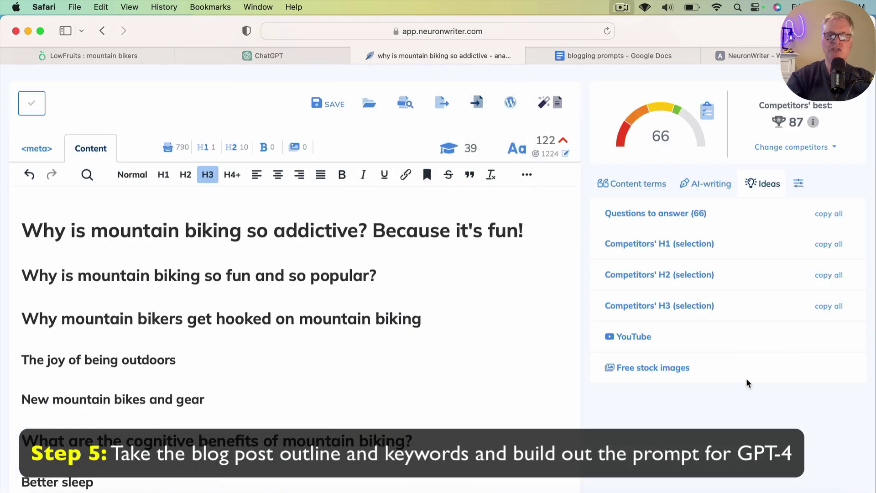
{"action": "scroll", "coordinate": [746, 377], "scroll_direction": "up", "scroll_amount": 3}
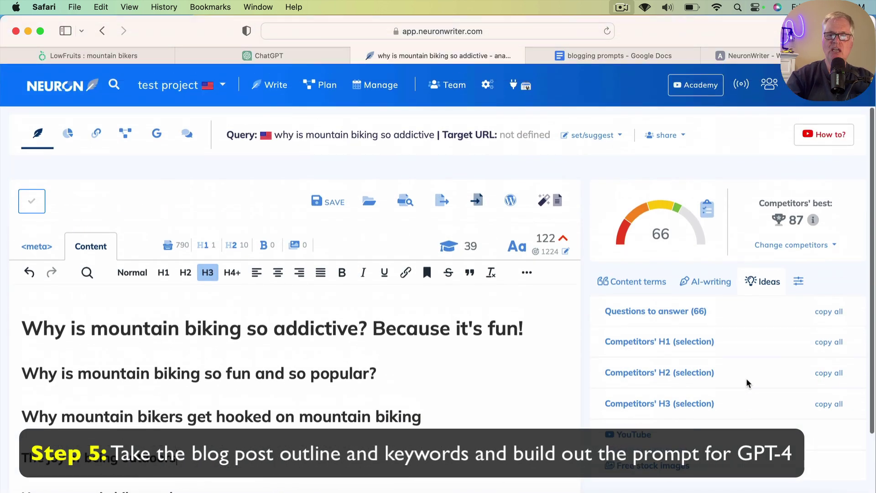
{"action": "left_click", "coordinate": [651, 284]}
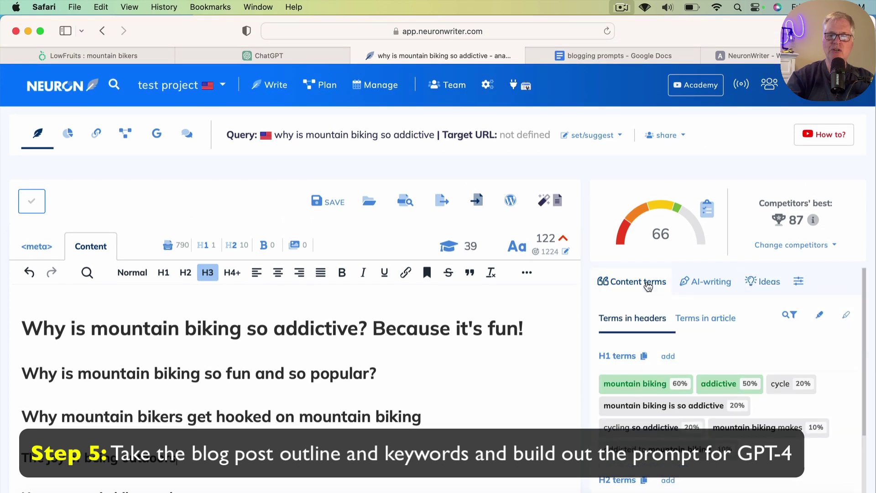
{"action": "scroll", "coordinate": [744, 354], "scroll_direction": "down", "scroll_amount": 5}
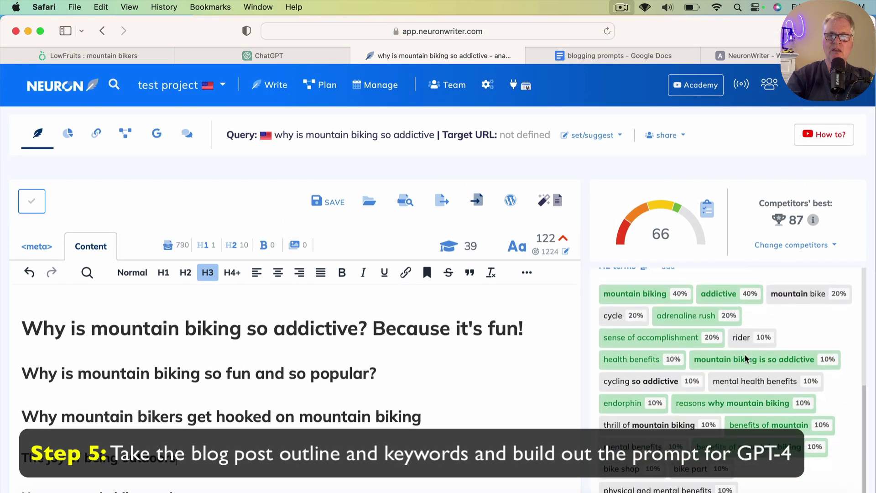
{"action": "scroll", "coordinate": [743, 354], "scroll_direction": "up", "scroll_amount": 3}
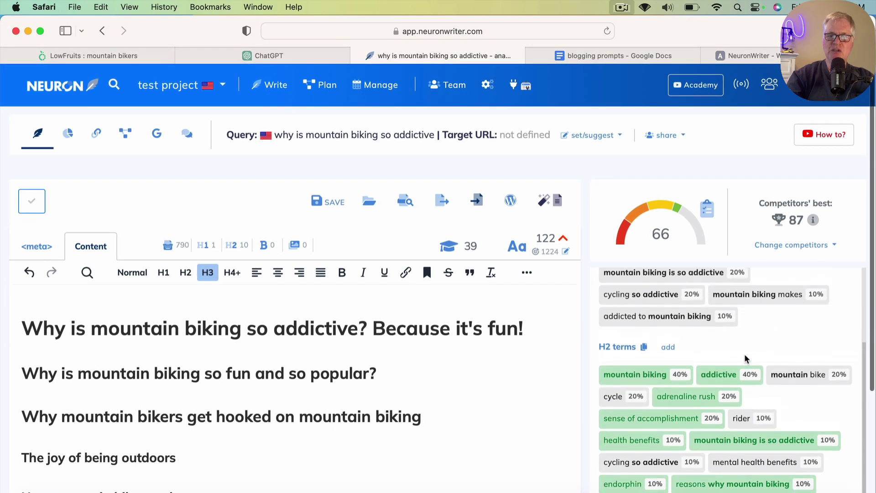
{"action": "scroll", "coordinate": [743, 354], "scroll_direction": "up", "scroll_amount": 3}
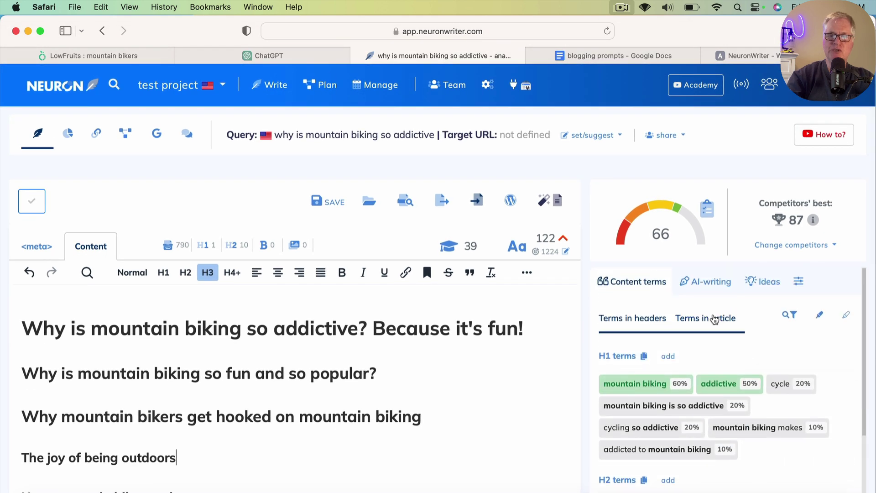
{"action": "left_click", "coordinate": [714, 319]}
{"action": "scroll", "coordinate": [788, 383], "scroll_direction": "down", "scroll_amount": 3}
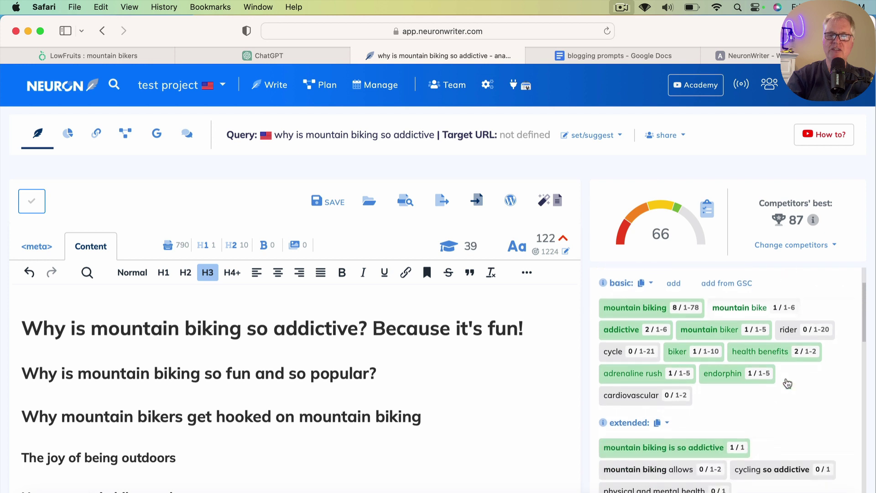
{"action": "scroll", "coordinate": [787, 383], "scroll_direction": "down", "scroll_amount": 3}
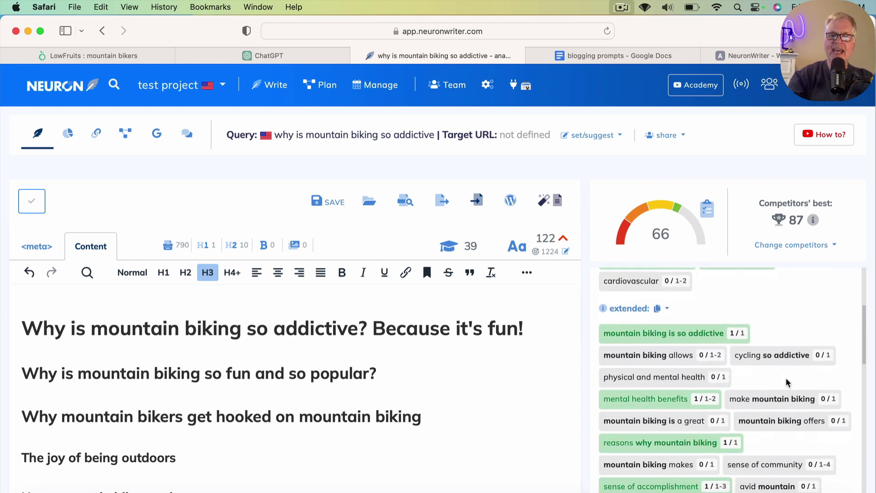
{"action": "scroll", "coordinate": [786, 382], "scroll_direction": "down", "scroll_amount": 5}
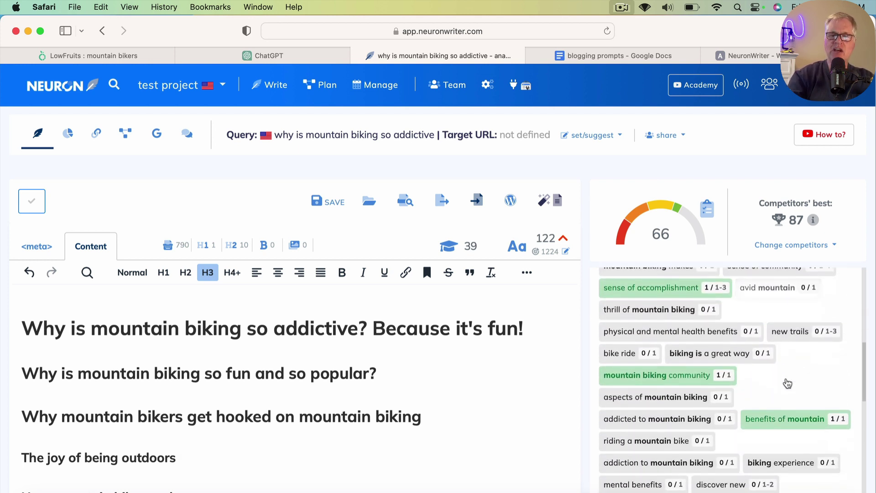
{"action": "scroll", "coordinate": [785, 384], "scroll_direction": "down", "scroll_amount": 4}
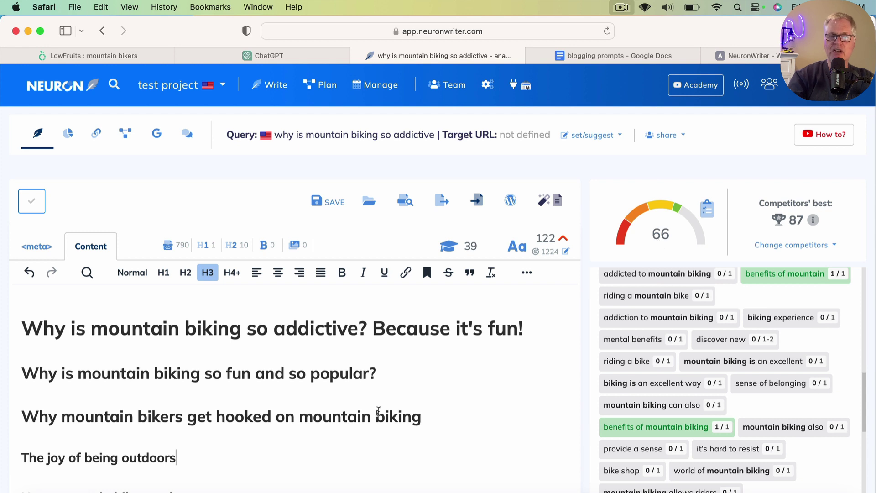
Check the meta tab, copy all visible terms as a plain list, and return to the prompts document
{"action": "left_click", "coordinate": [36, 251]}
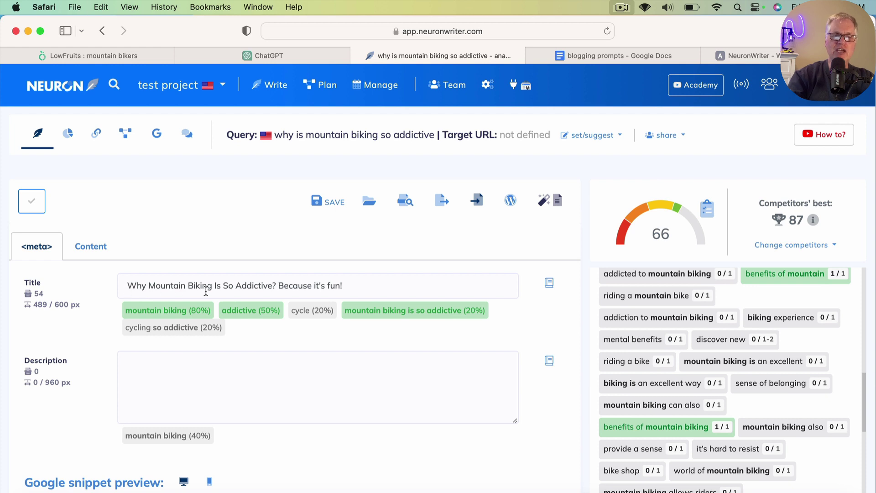
{"action": "left_click", "coordinate": [93, 252]}
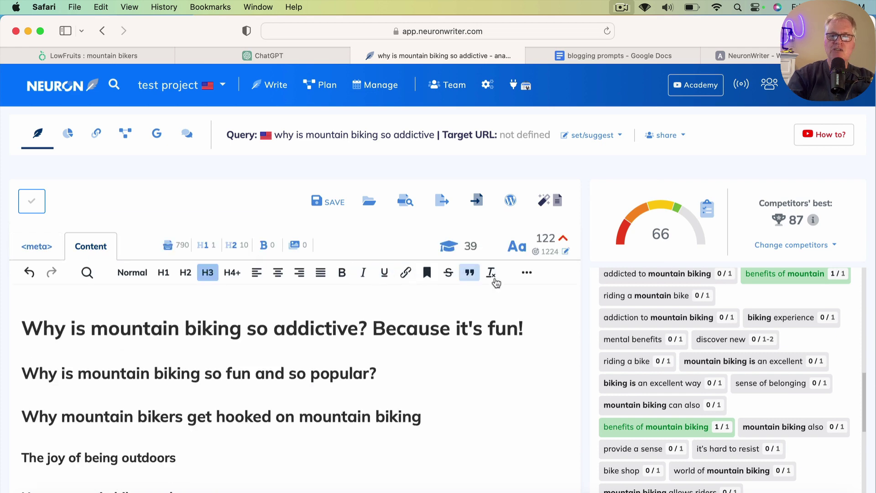
{"action": "scroll", "coordinate": [688, 327], "scroll_direction": "down", "scroll_amount": 10}
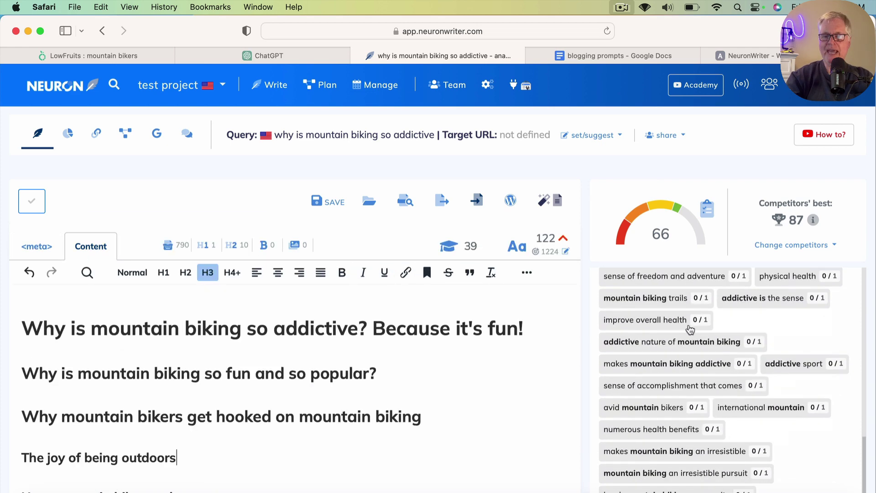
{"action": "scroll", "coordinate": [690, 329], "scroll_direction": "down", "scroll_amount": 5}
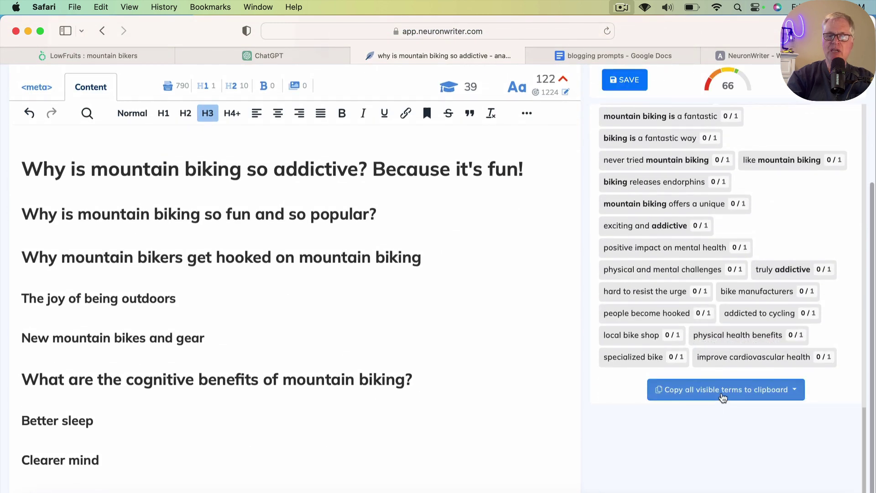
{"action": "left_click", "coordinate": [721, 393]}
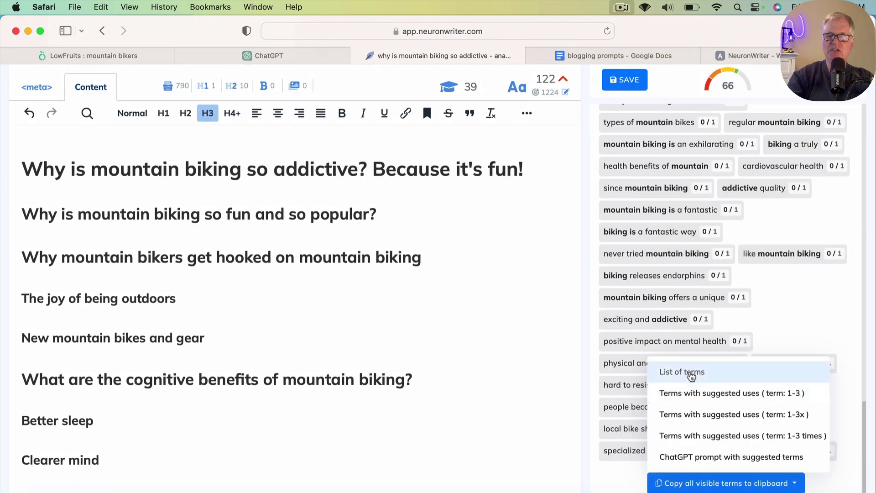
{"action": "left_click", "coordinate": [691, 373]}
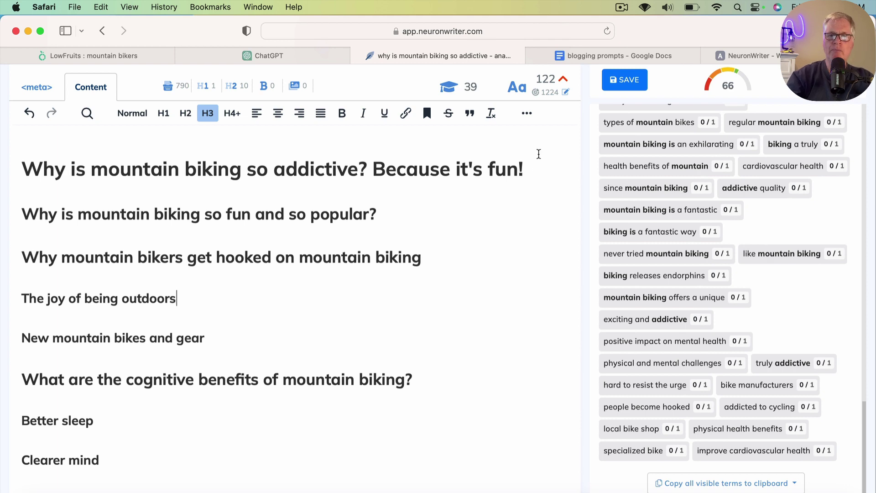
{"action": "left_click", "coordinate": [593, 55]}
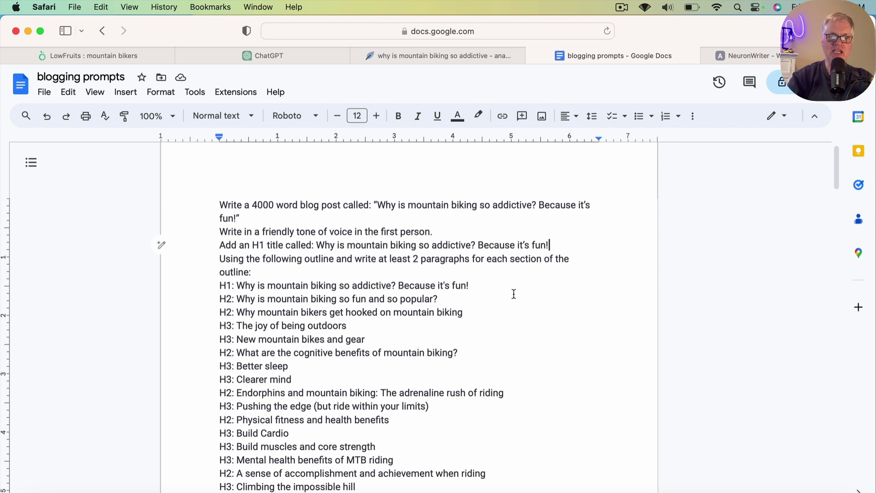
{"action": "scroll", "coordinate": [506, 297], "scroll_direction": "down", "scroll_amount": 3}
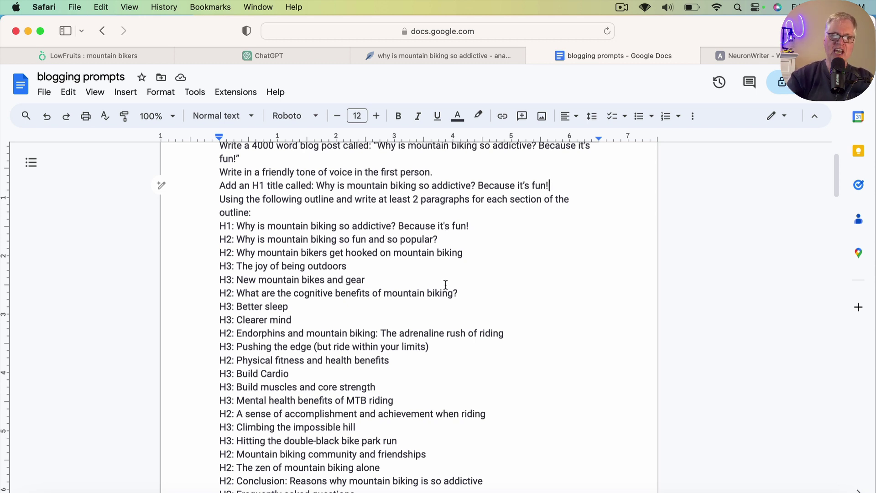
{"action": "scroll", "coordinate": [444, 307], "scroll_direction": "down", "scroll_amount": 3}
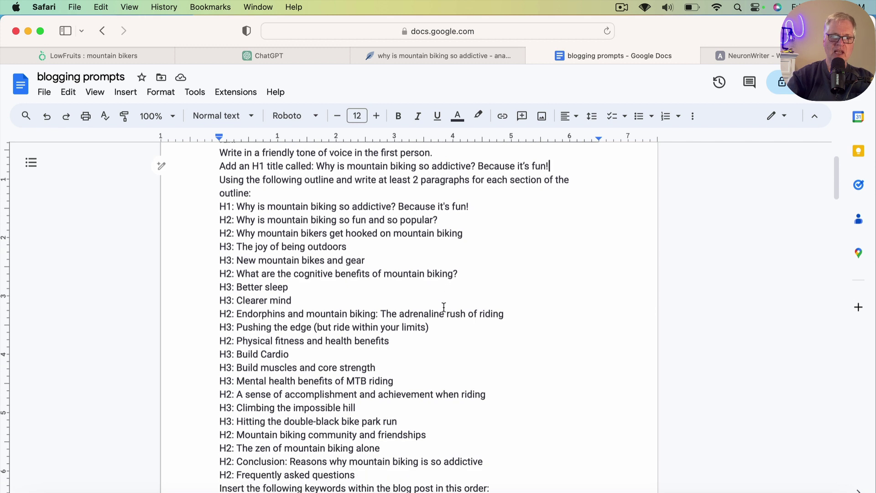
{"action": "scroll", "coordinate": [361, 338], "scroll_direction": "down", "scroll_amount": 8}
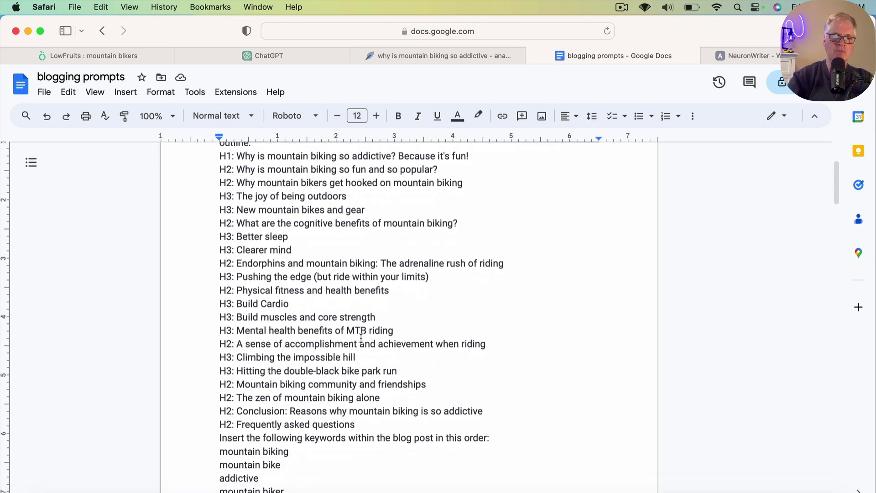
{"action": "scroll", "coordinate": [361, 338], "scroll_direction": "down", "scroll_amount": 5}
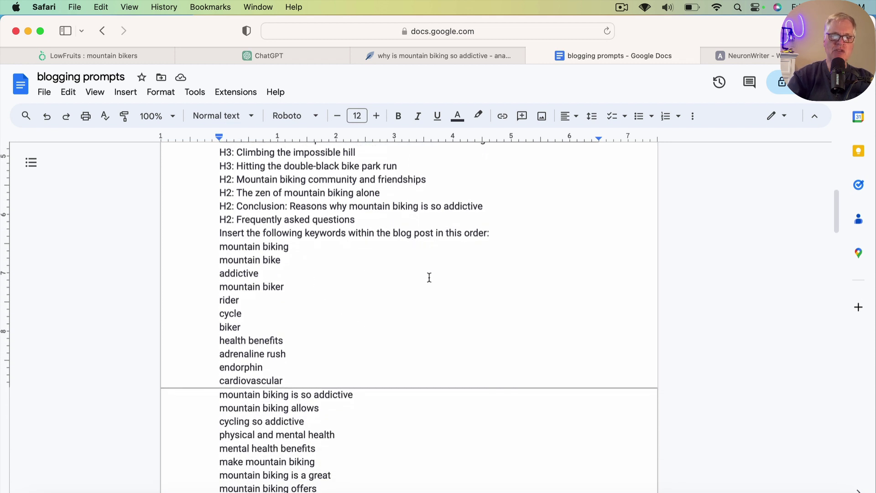
{"action": "scroll", "coordinate": [378, 305], "scroll_direction": "down", "scroll_amount": 3}
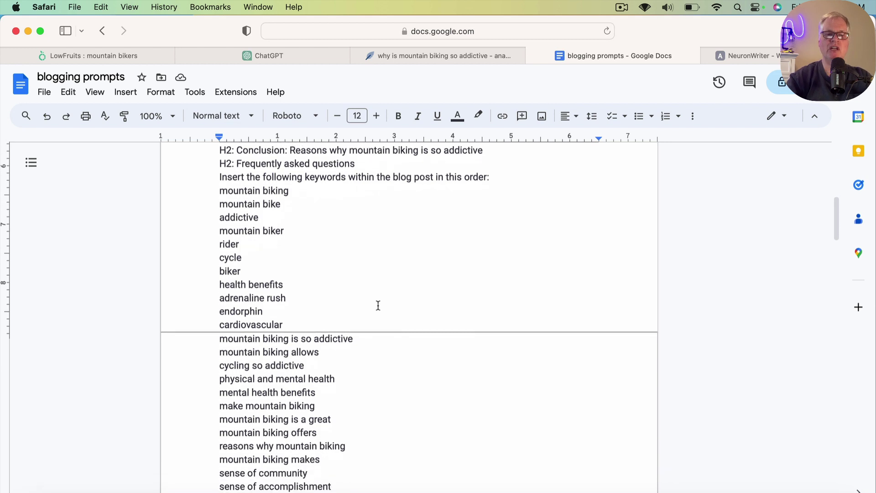
{"action": "scroll", "coordinate": [378, 305], "scroll_direction": "down", "scroll_amount": 5}
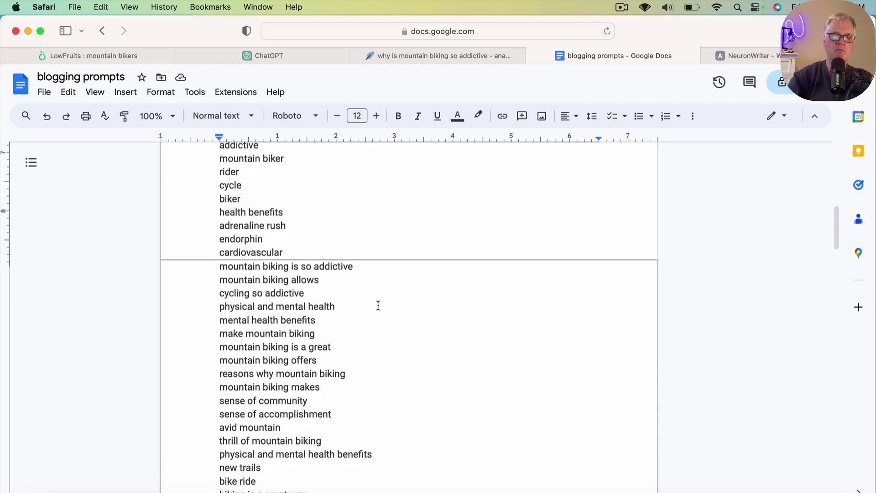
{"action": "scroll", "coordinate": [378, 306], "scroll_direction": "down", "scroll_amount": 10}
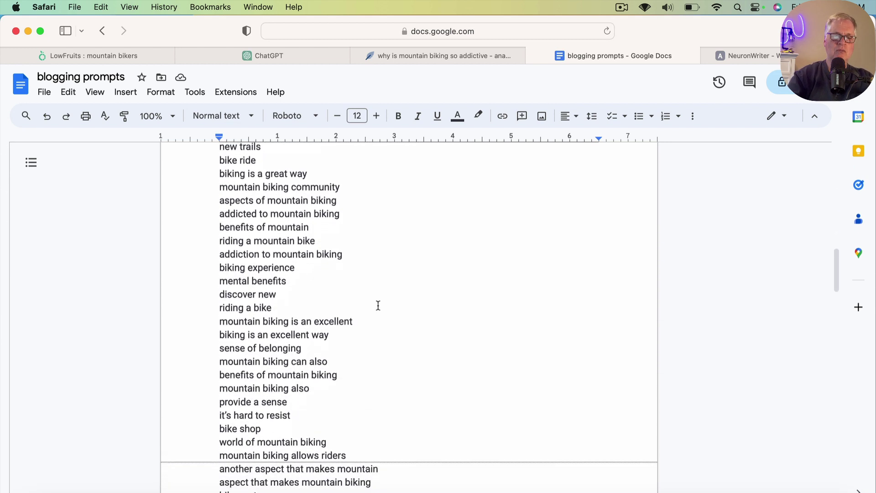
{"action": "scroll", "coordinate": [378, 305], "scroll_direction": "down", "scroll_amount": 6}
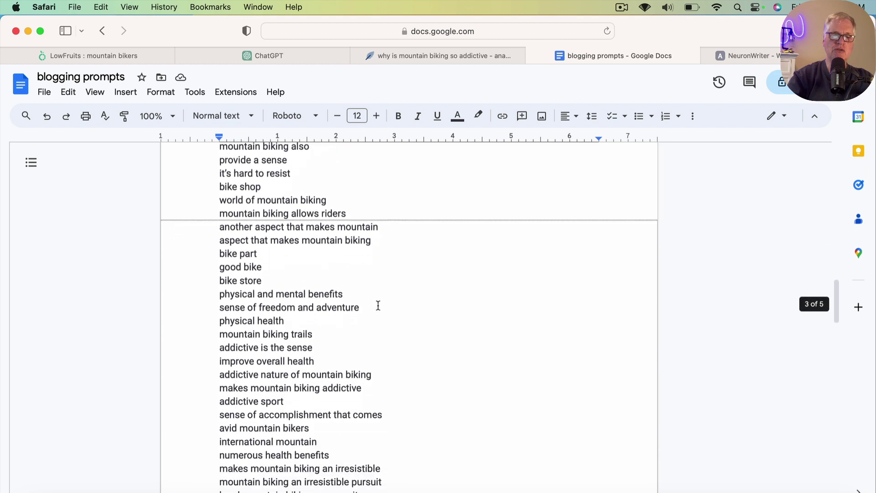
{"action": "scroll", "coordinate": [378, 305], "scroll_direction": "down", "scroll_amount": 8}
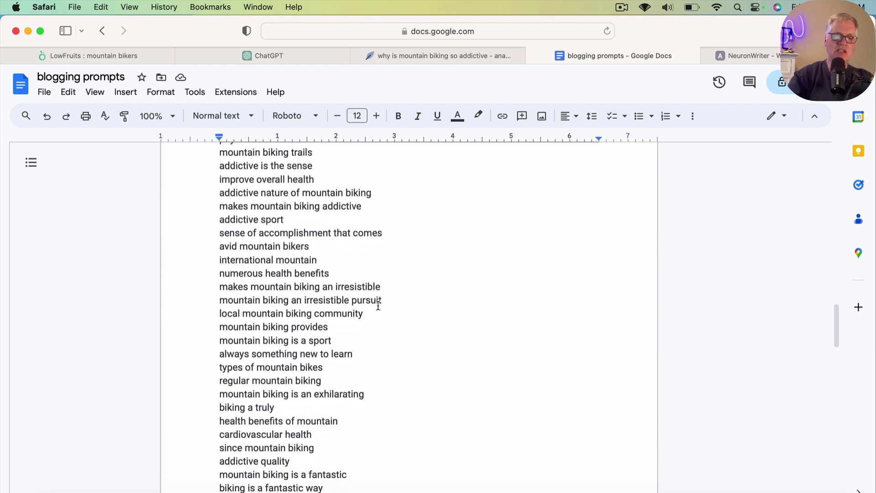
{"action": "scroll", "coordinate": [379, 306], "scroll_direction": "down", "scroll_amount": 6}
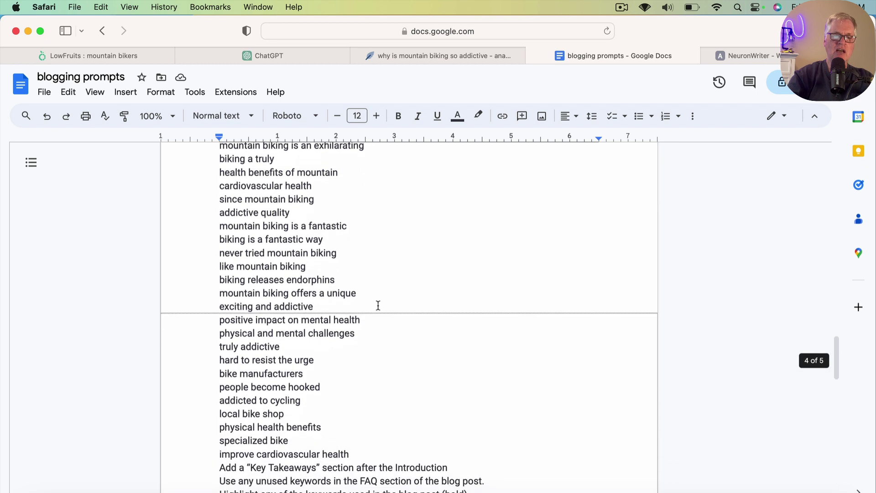
{"action": "scroll", "coordinate": [378, 305], "scroll_direction": "down", "scroll_amount": 6}
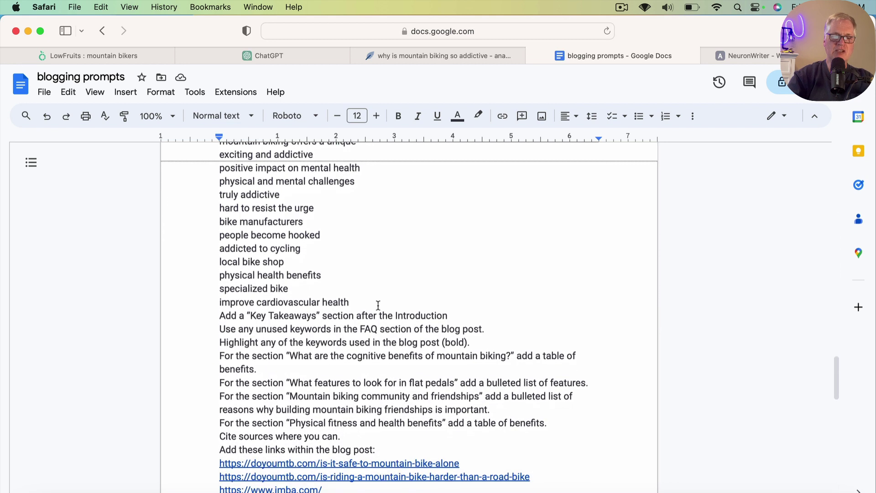
{"action": "scroll", "coordinate": [378, 305], "scroll_direction": "down", "scroll_amount": 1}
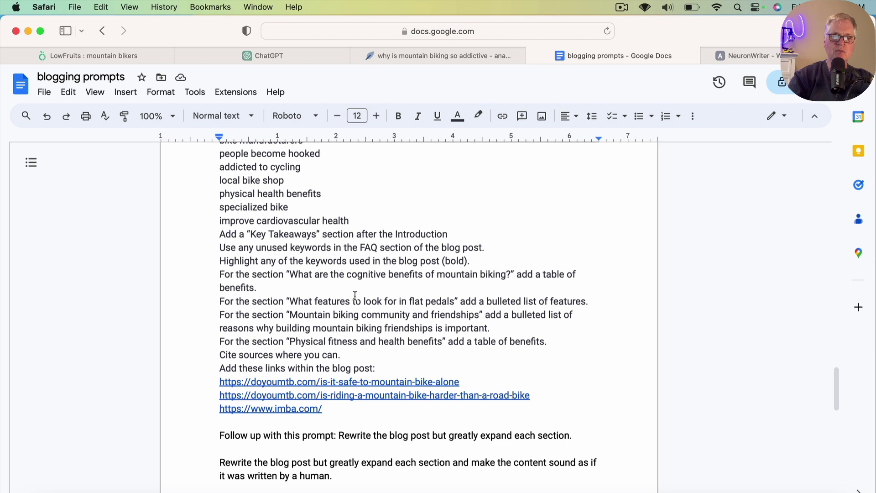
Delete the flat pedal features instruction line from the blogging prompt
{"action": "scroll", "coordinate": [378, 310], "scroll_direction": "down", "scroll_amount": 2}
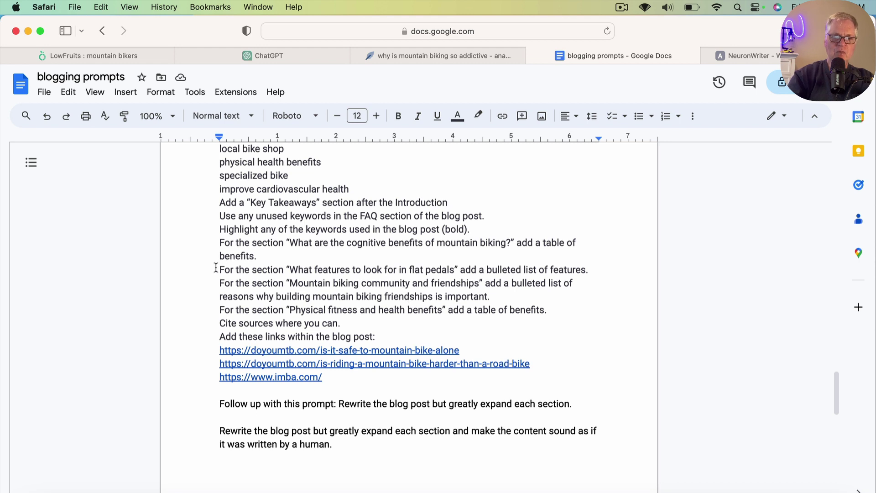
{"action": "left_click_drag", "start_coordinate": [220, 269], "coordinate": [590, 270]}
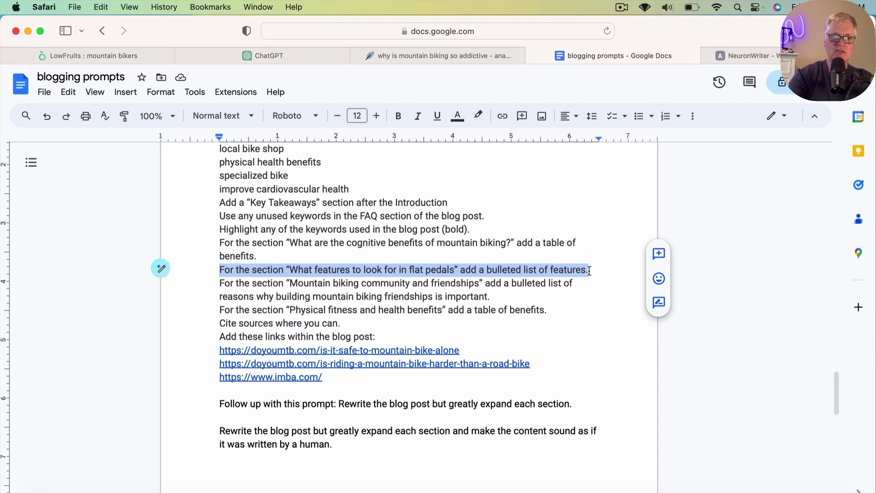
{"action": "key", "text": "BackSpace"}
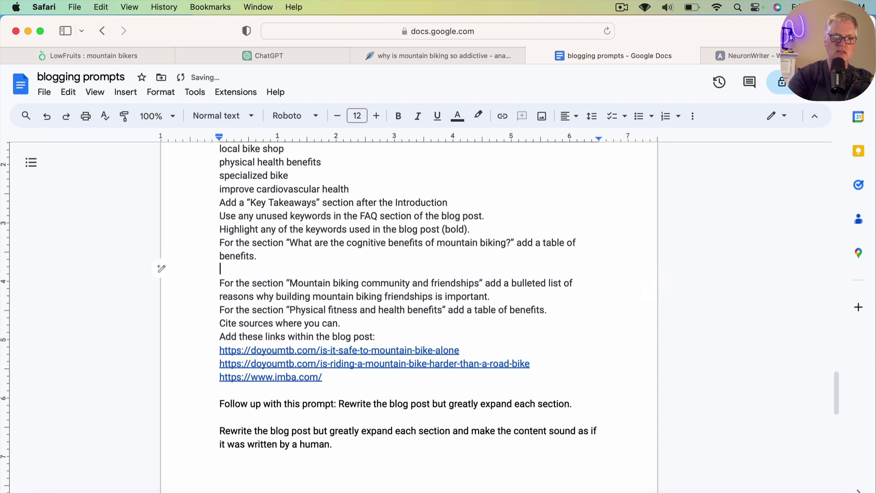
{"action": "key", "text": "BackSpace"}
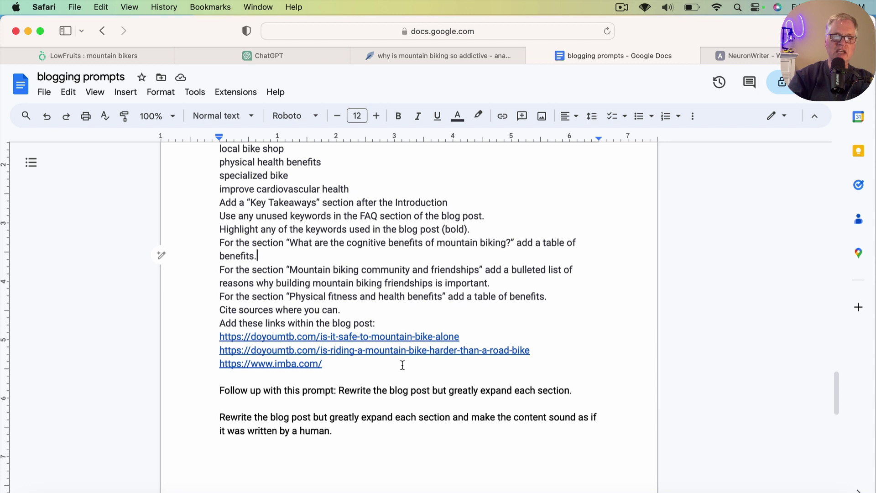
Select the full 4000-word blog-writing prompt in the document
{"action": "scroll", "coordinate": [356, 351], "scroll_direction": "up", "scroll_amount": 8}
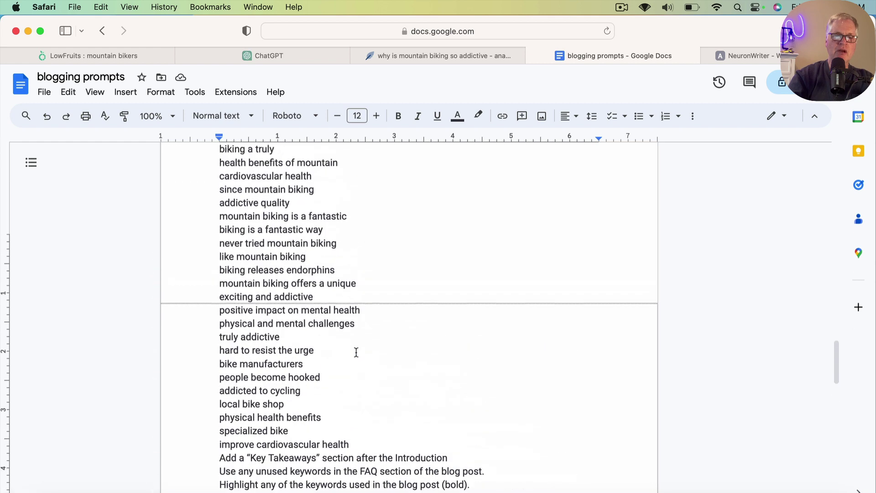
{"action": "scroll", "coordinate": [356, 351], "scroll_direction": "down", "scroll_amount": 9}
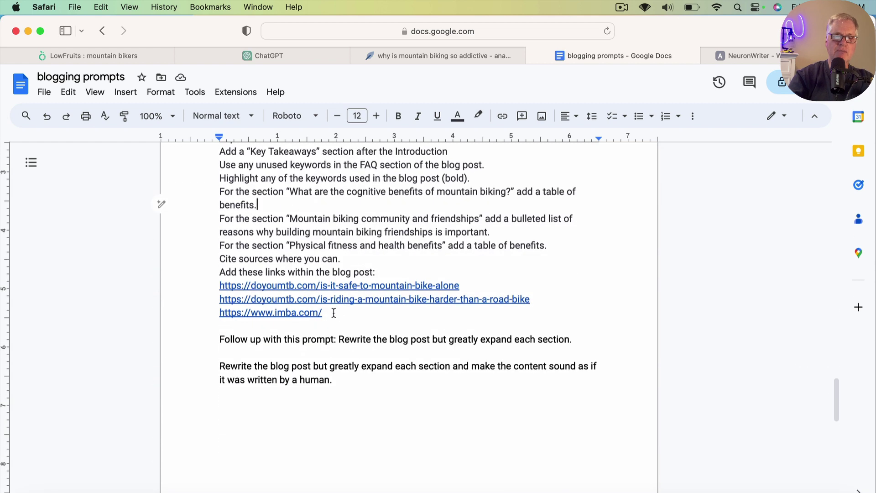
{"action": "left_click_drag", "start_coordinate": [331, 314], "coordinate": [211, 182]}
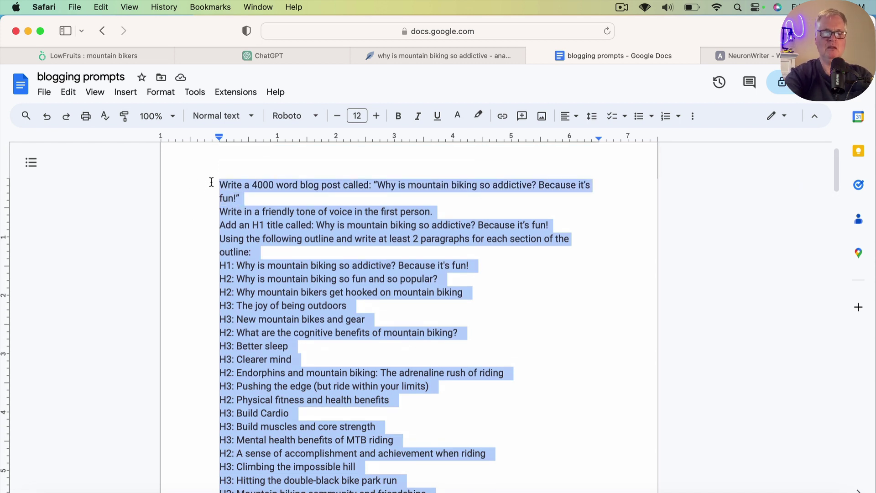
Paste the full blog-post prompt into a new ChatGPT chat and send it
{"action": "left_click", "coordinate": [283, 55]}
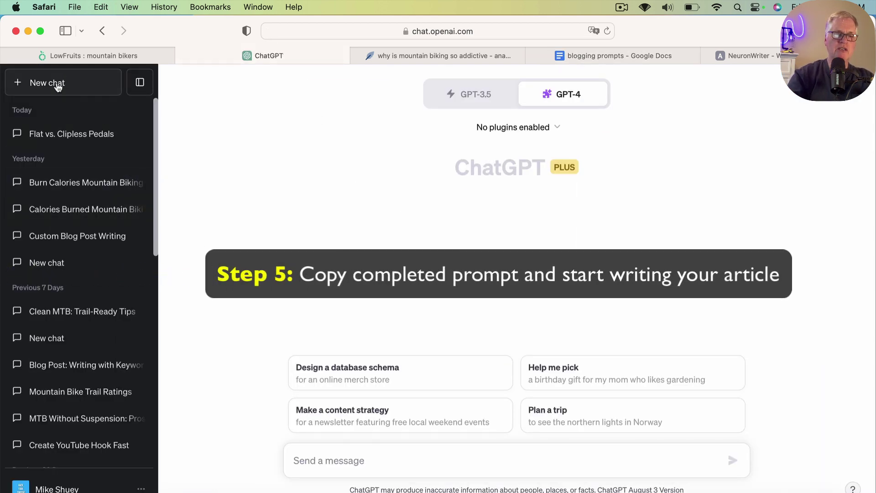
{"action": "left_click", "coordinate": [57, 87]}
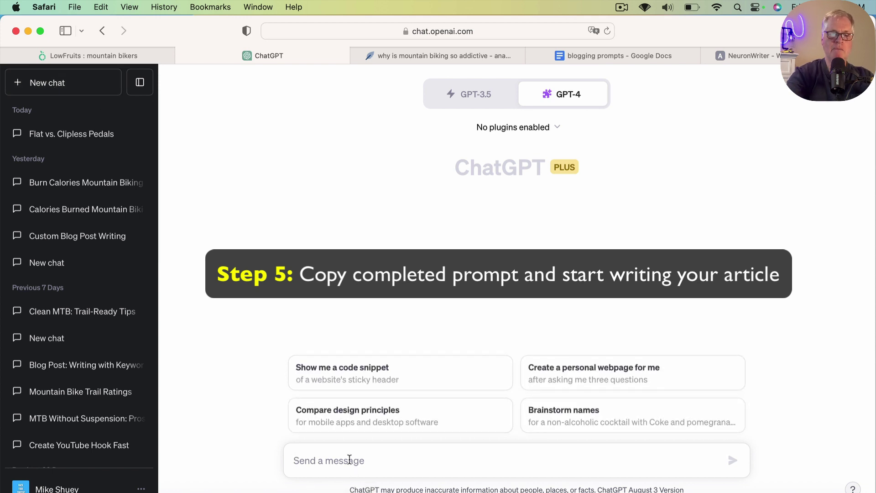
{"action": "key", "text": "super+v"}
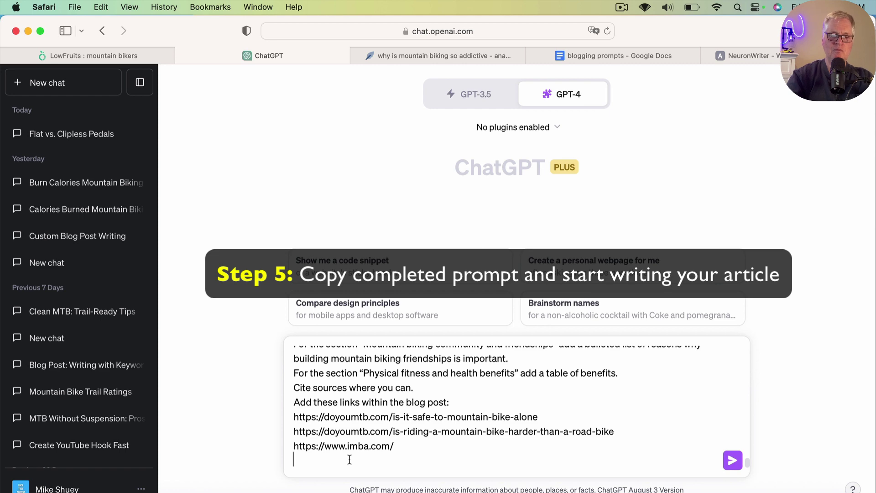
{"action": "key", "text": "BackSpace"}
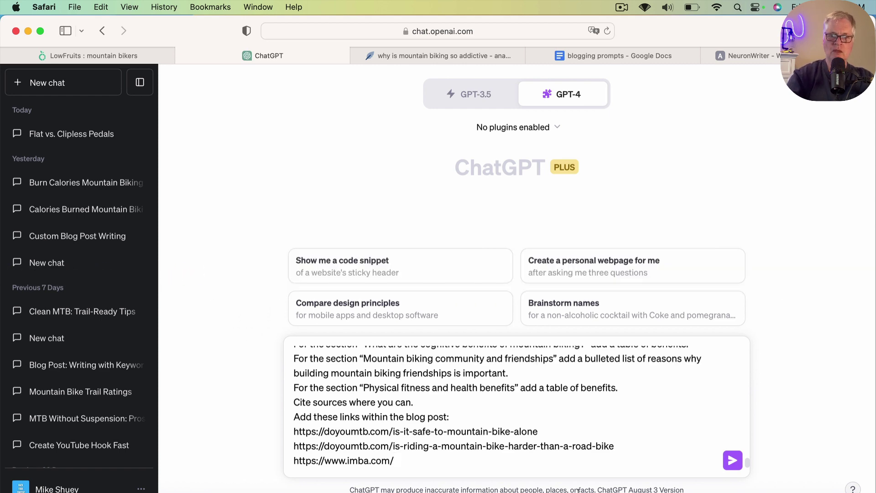
{"action": "left_click", "coordinate": [731, 460]}
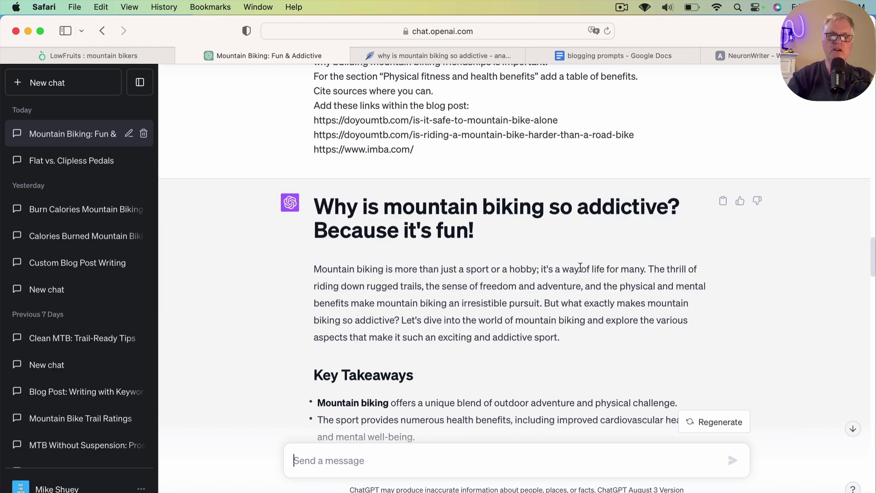
Scroll through ChatGPT's generated article, past the conclusion and FAQ, to the 'Happy trails!' ending
{"action": "scroll", "coordinate": [556, 278], "scroll_direction": "down", "scroll_amount": 3}
{"action": "scroll", "coordinate": [556, 282], "scroll_direction": "down", "scroll_amount": 5}
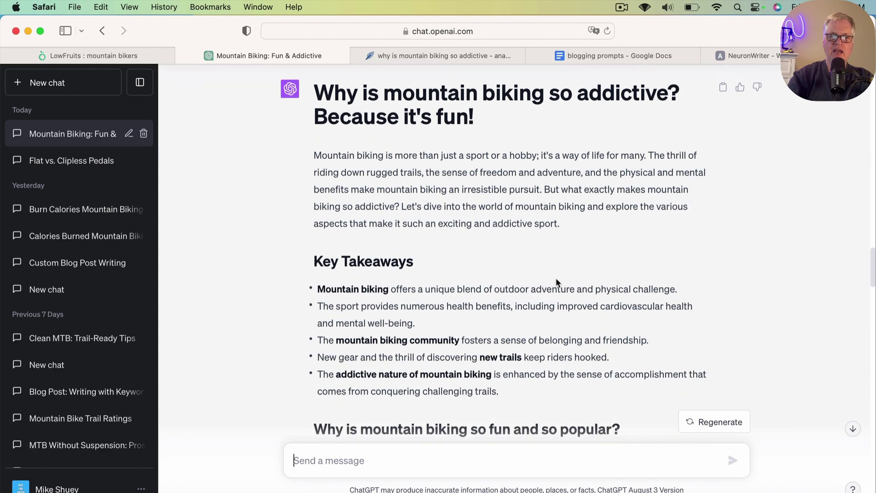
{"action": "scroll", "coordinate": [556, 283], "scroll_direction": "down", "scroll_amount": 6}
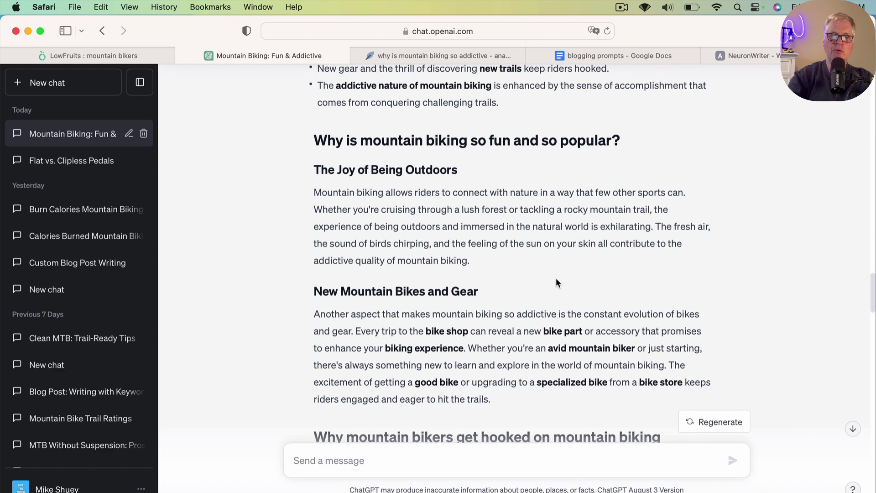
{"action": "scroll", "coordinate": [555, 282], "scroll_direction": "up", "scroll_amount": 3}
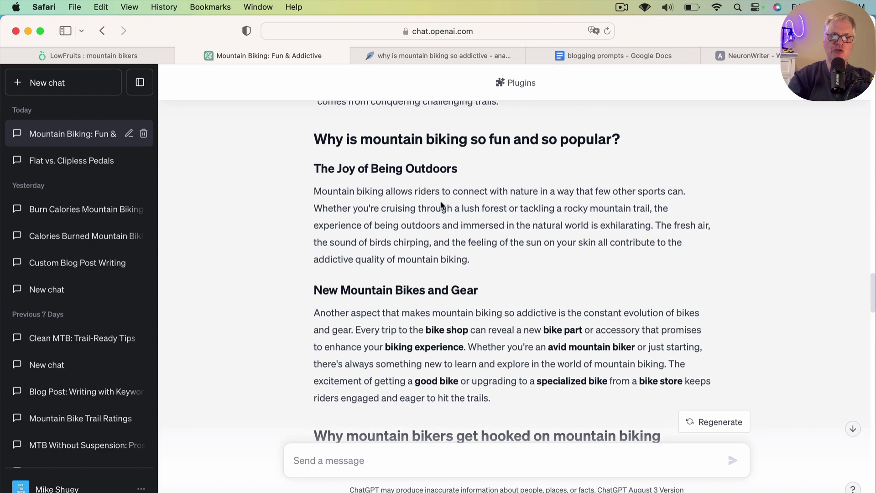
{"action": "scroll", "coordinate": [489, 221], "scroll_direction": "down", "scroll_amount": 3}
{"action": "scroll", "coordinate": [489, 222], "scroll_direction": "down", "scroll_amount": 4}
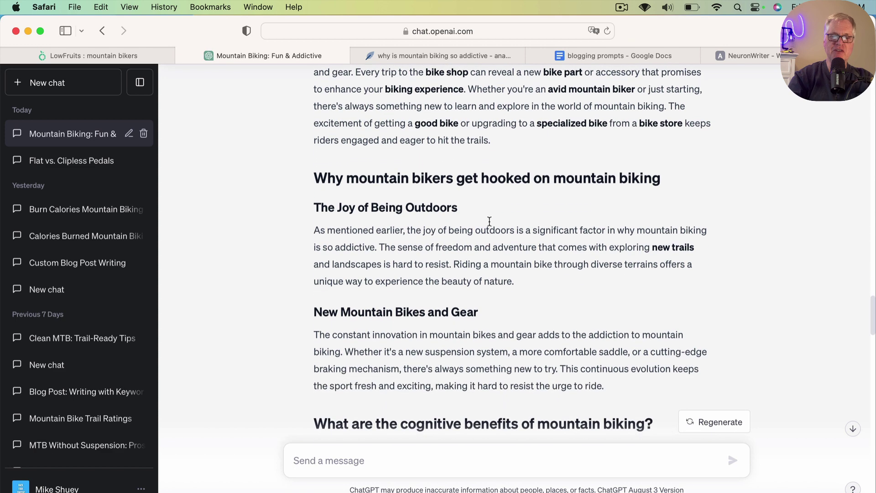
{"action": "scroll", "coordinate": [488, 221], "scroll_direction": "down", "scroll_amount": 1}
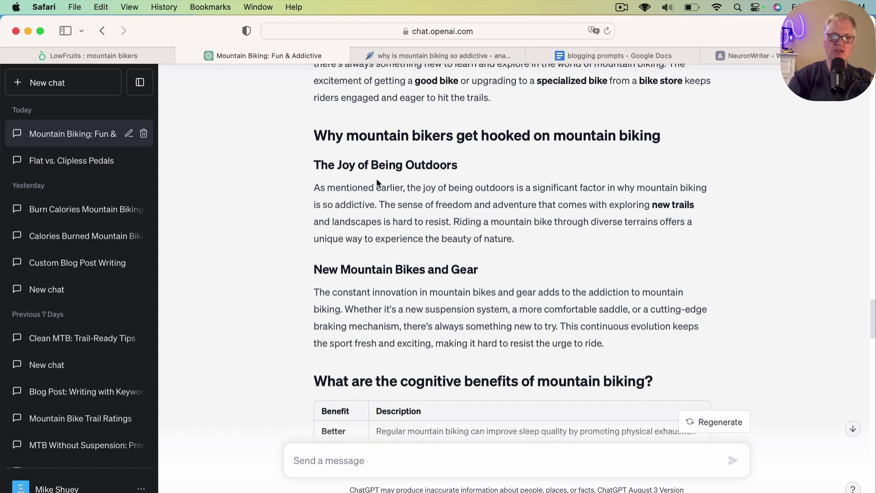
{"action": "scroll", "coordinate": [589, 256], "scroll_direction": "down", "scroll_amount": 3}
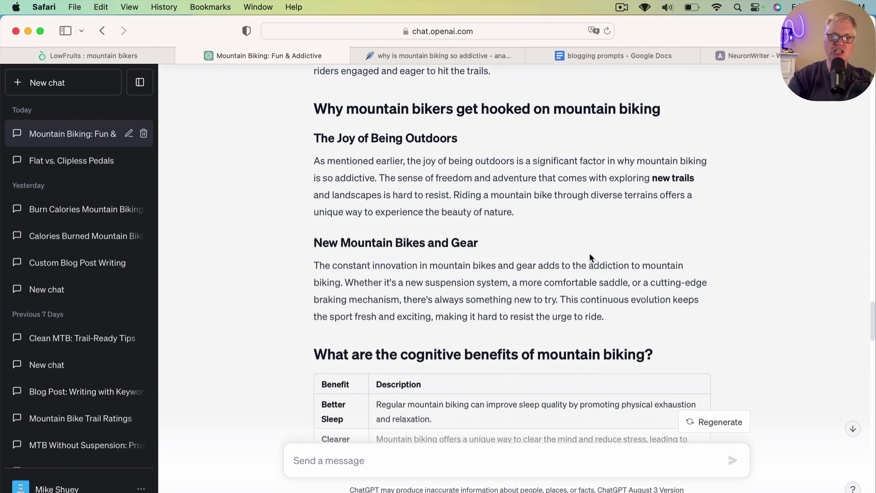
{"action": "scroll", "coordinate": [589, 255], "scroll_direction": "down", "scroll_amount": 6}
{"action": "scroll", "coordinate": [590, 255], "scroll_direction": "down", "scroll_amount": 6}
{"action": "scroll", "coordinate": [589, 255], "scroll_direction": "down", "scroll_amount": 8}
{"action": "scroll", "coordinate": [590, 254], "scroll_direction": "down", "scroll_amount": 8}
{"action": "scroll", "coordinate": [589, 253], "scroll_direction": "down", "scroll_amount": 10}
{"action": "scroll", "coordinate": [590, 254], "scroll_direction": "down", "scroll_amount": 6}
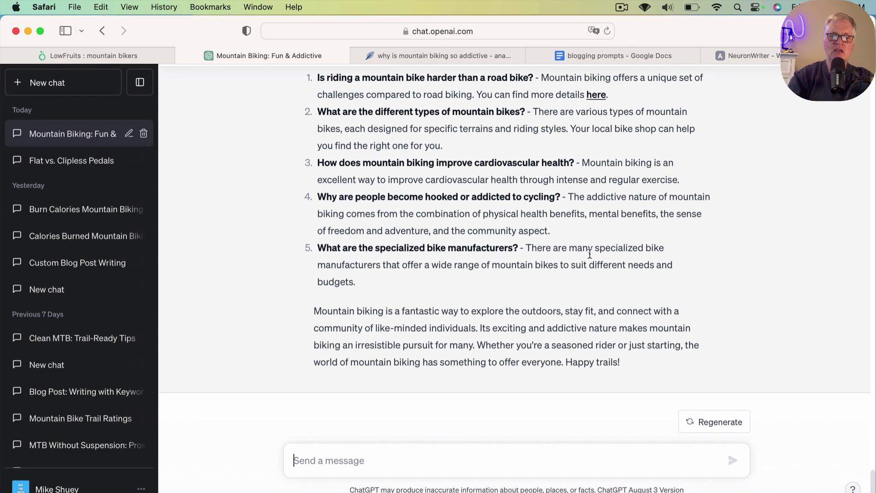
Copy 'Rewrite the blog post but greatly expand each section.' from Google Docs and return to ChatGPT
{"action": "left_click", "coordinate": [614, 56]}
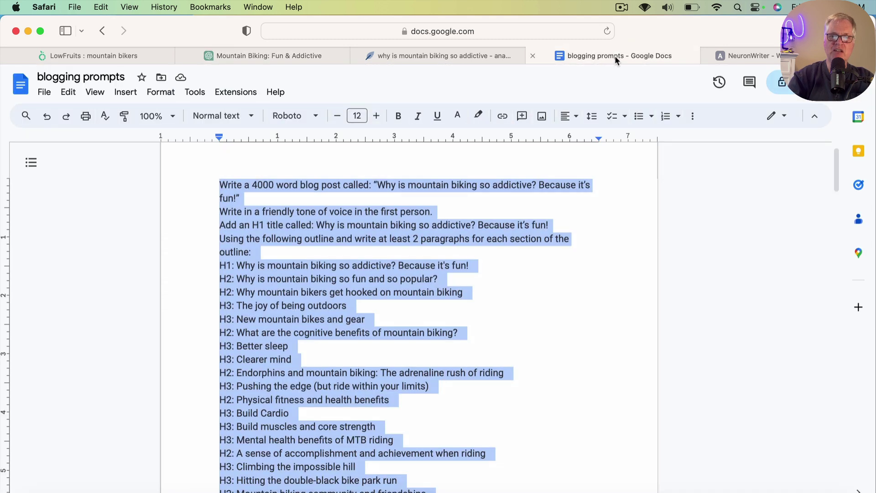
{"action": "scroll", "coordinate": [481, 409], "scroll_direction": "down", "scroll_amount": 20}
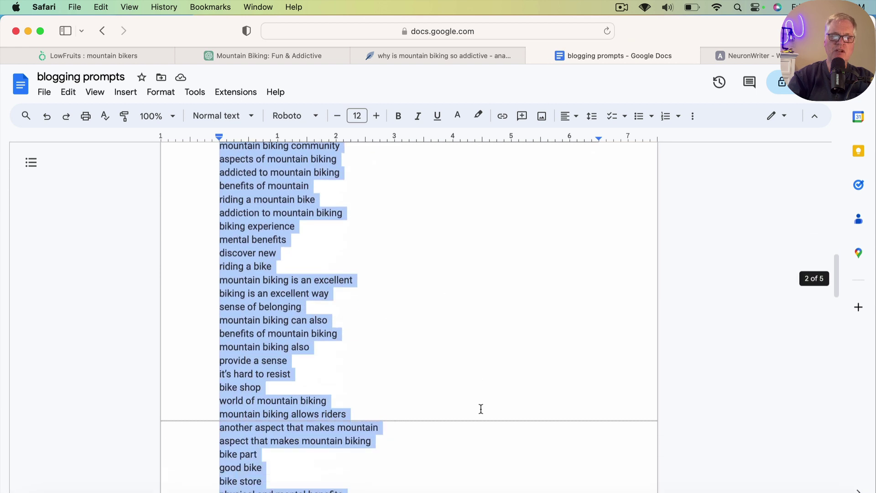
{"action": "scroll", "coordinate": [481, 409], "scroll_direction": "down", "scroll_amount": 20}
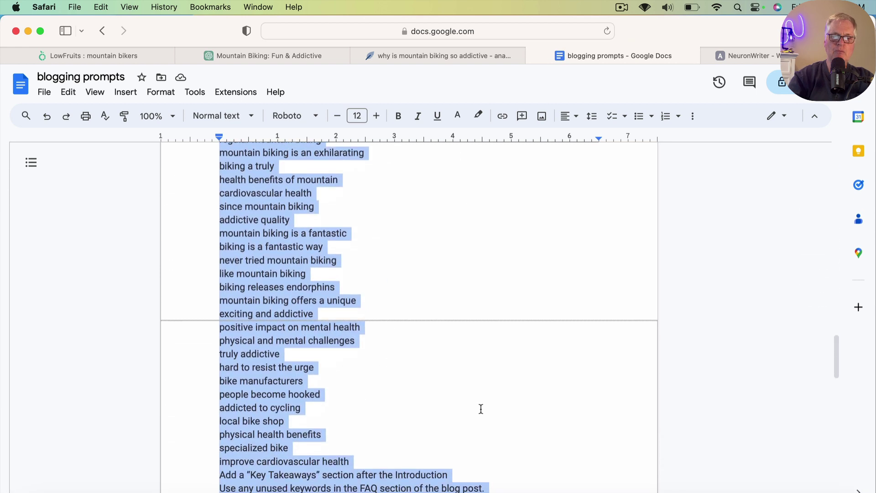
{"action": "scroll", "coordinate": [481, 408], "scroll_direction": "down", "scroll_amount": 2}
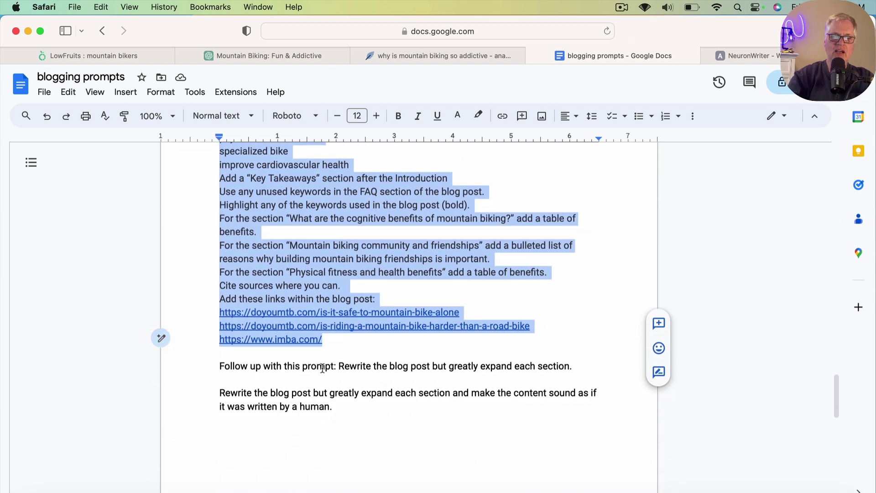
{"action": "left_click_drag", "start_coordinate": [340, 368], "coordinate": [403, 372]}
{"action": "left_click_drag", "start_coordinate": [492, 373], "coordinate": [533, 374]}
{"action": "key", "text": "super+c"}
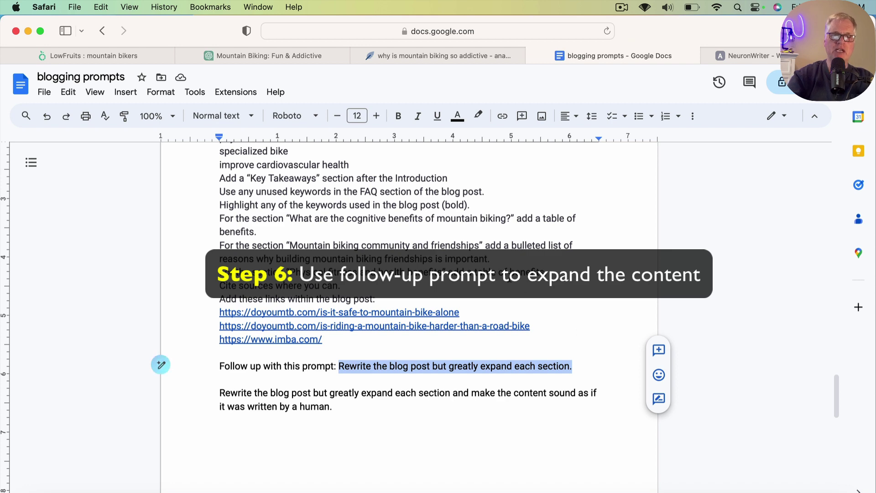
{"action": "left_click", "coordinate": [333, 53]}
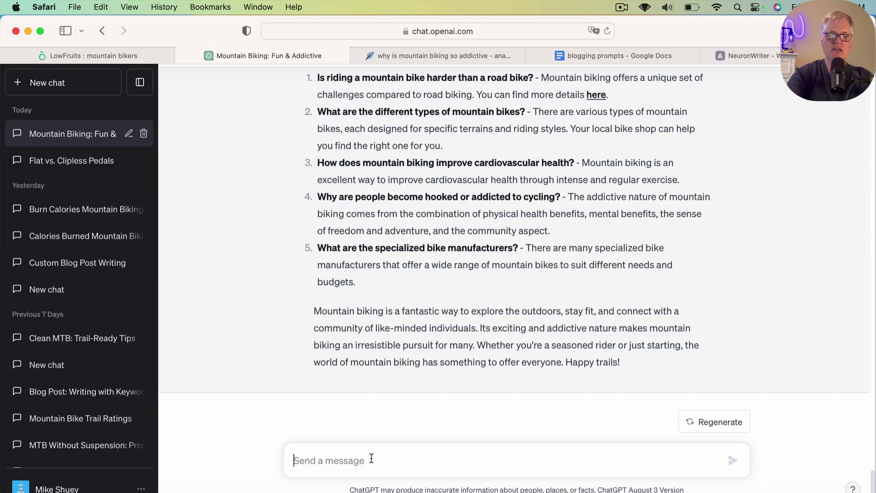
{"action": "key", "text": "super+v"}
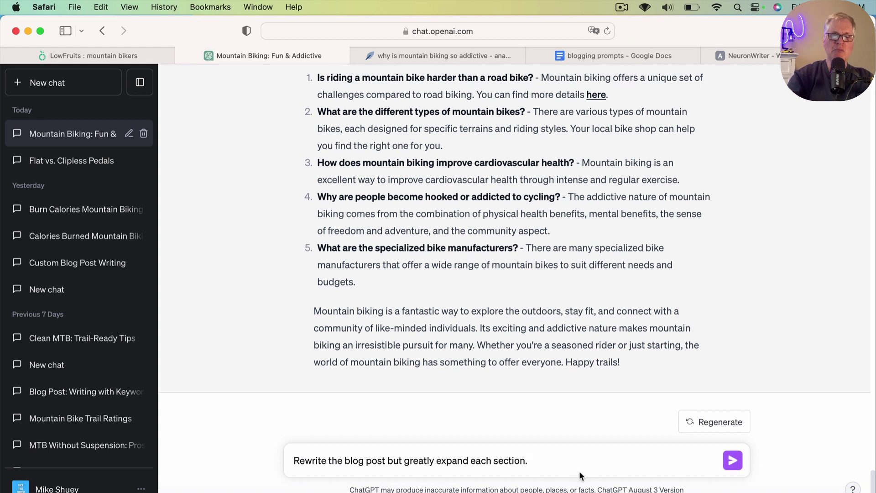
{"action": "left_click", "coordinate": [733, 459]}
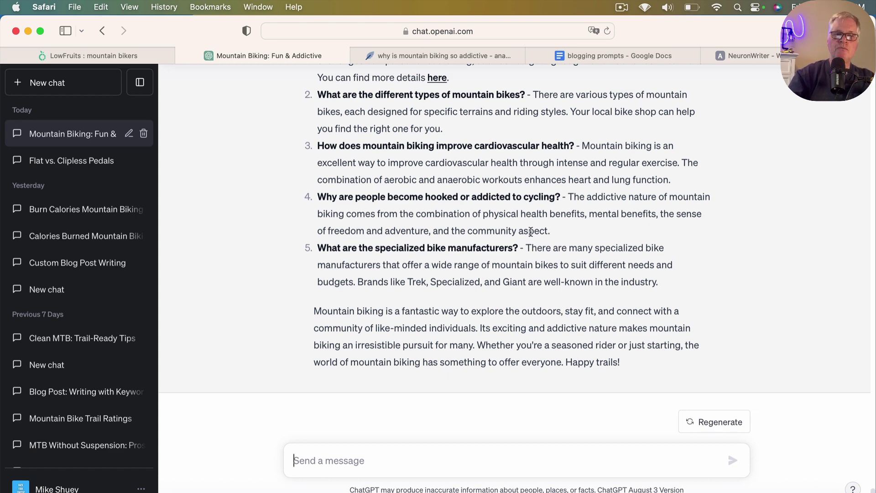
{"action": "scroll", "coordinate": [531, 232], "scroll_direction": "up", "scroll_amount": 10}
{"action": "scroll", "coordinate": [530, 232], "scroll_direction": "up", "scroll_amount": 15}
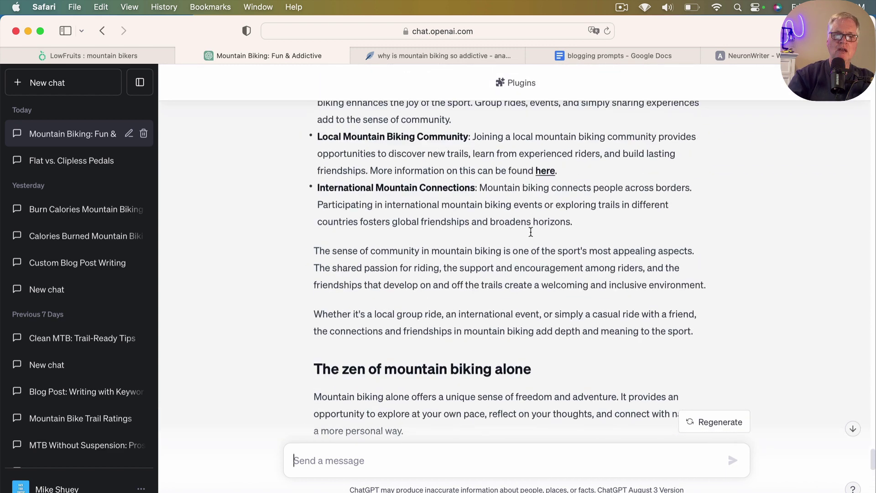
{"action": "scroll", "coordinate": [530, 231], "scroll_direction": "up", "scroll_amount": 15}
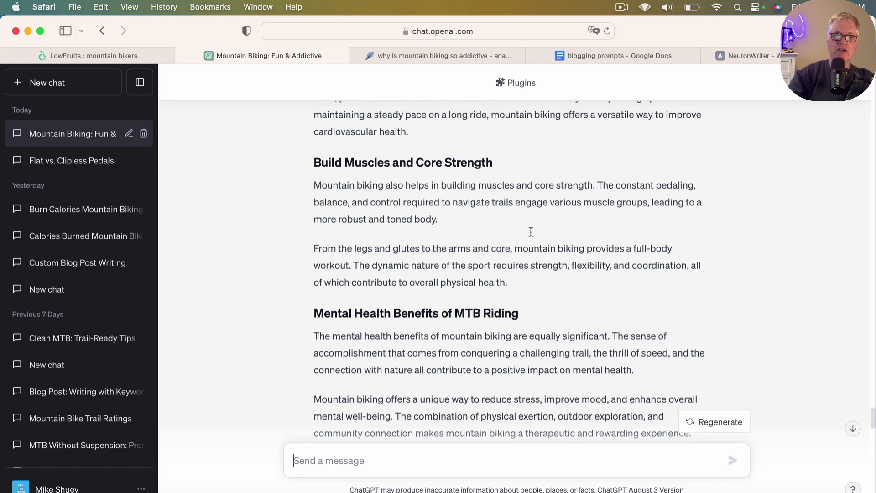
{"action": "scroll", "coordinate": [530, 231], "scroll_direction": "up", "scroll_amount": 15}
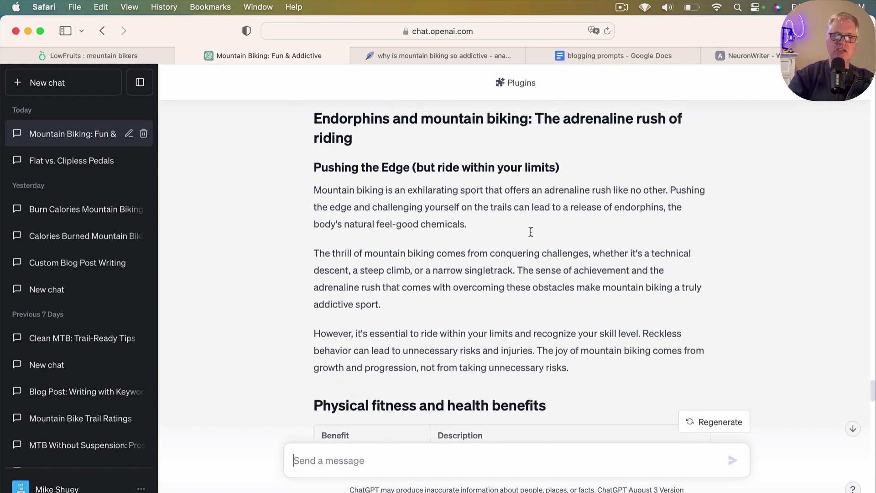
{"action": "scroll", "coordinate": [531, 231], "scroll_direction": "up", "scroll_amount": 15}
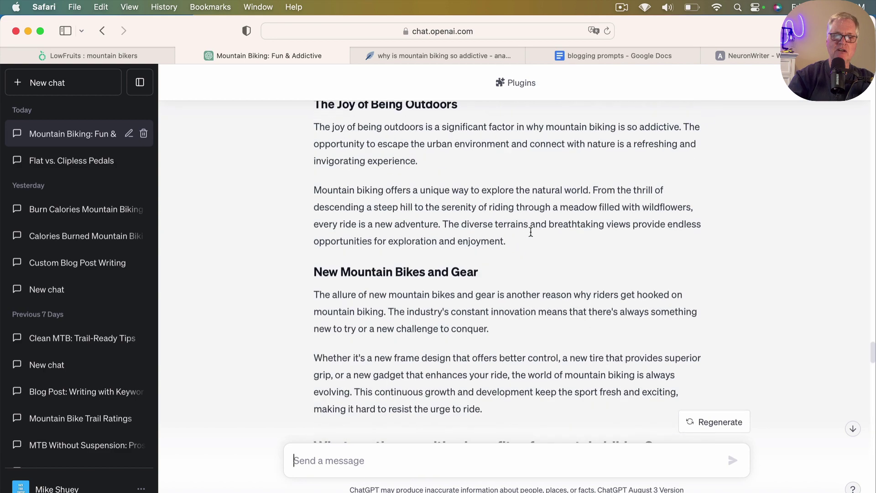
{"action": "scroll", "coordinate": [531, 231], "scroll_direction": "up", "scroll_amount": 15}
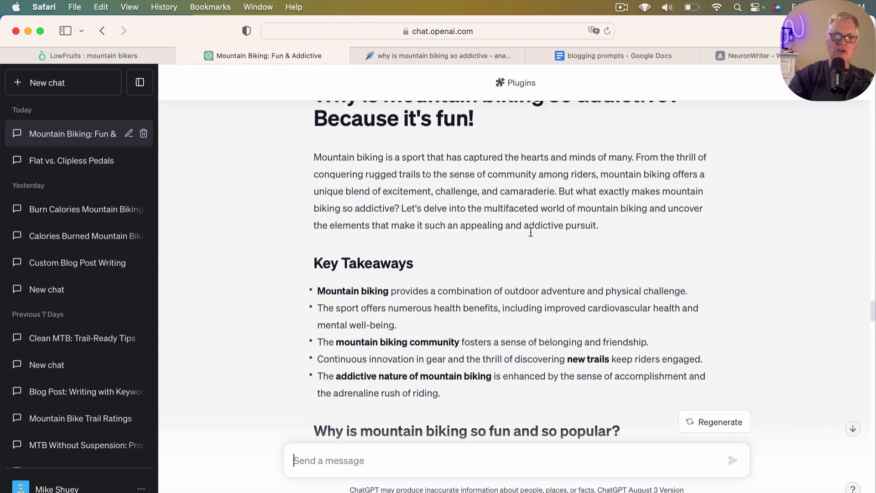
{"action": "scroll", "coordinate": [531, 231], "scroll_direction": "down", "scroll_amount": 5}
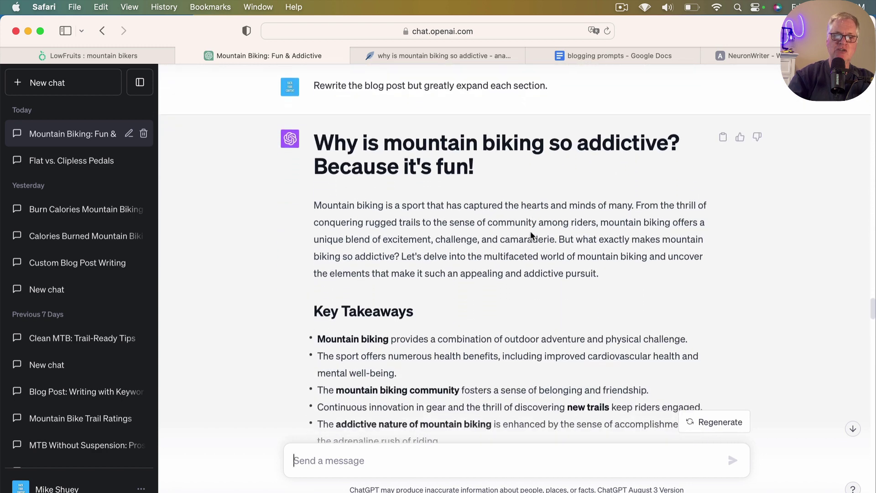
{"action": "scroll", "coordinate": [530, 233], "scroll_direction": "down", "scroll_amount": 7}
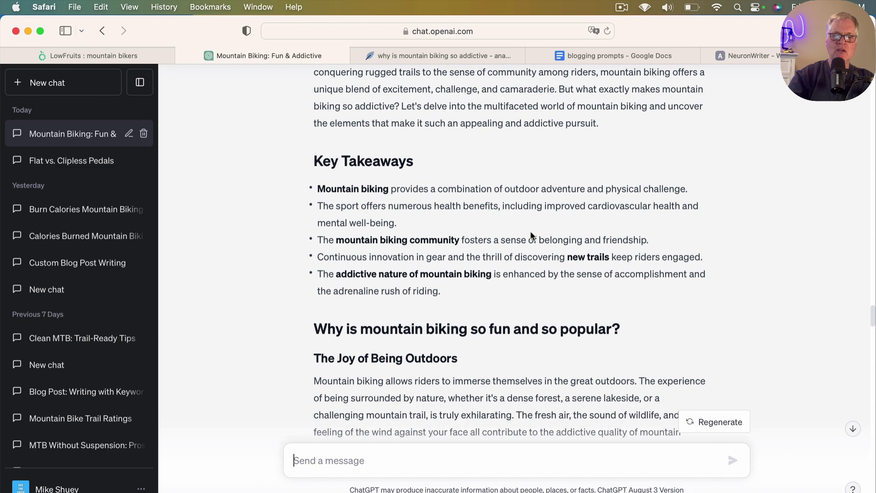
{"action": "scroll", "coordinate": [530, 235], "scroll_direction": "down", "scroll_amount": 3}
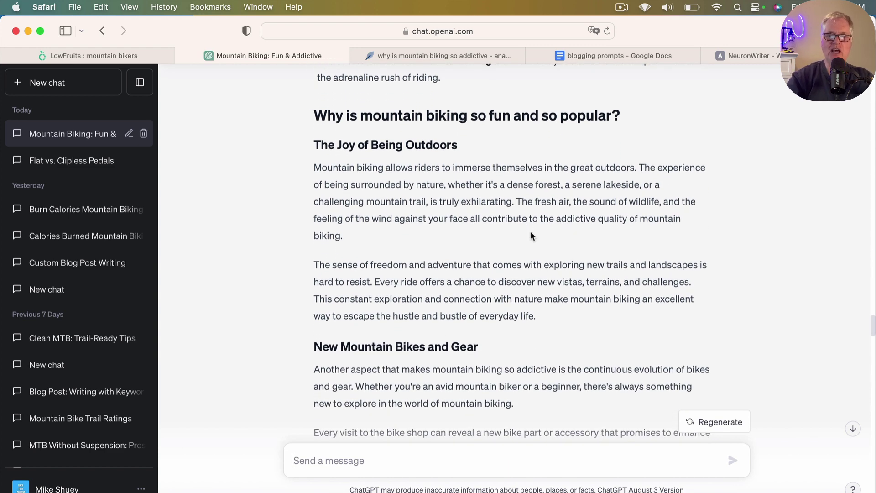
{"action": "scroll", "coordinate": [530, 236], "scroll_direction": "down", "scroll_amount": 3}
{"action": "scroll", "coordinate": [530, 235], "scroll_direction": "down", "scroll_amount": 7}
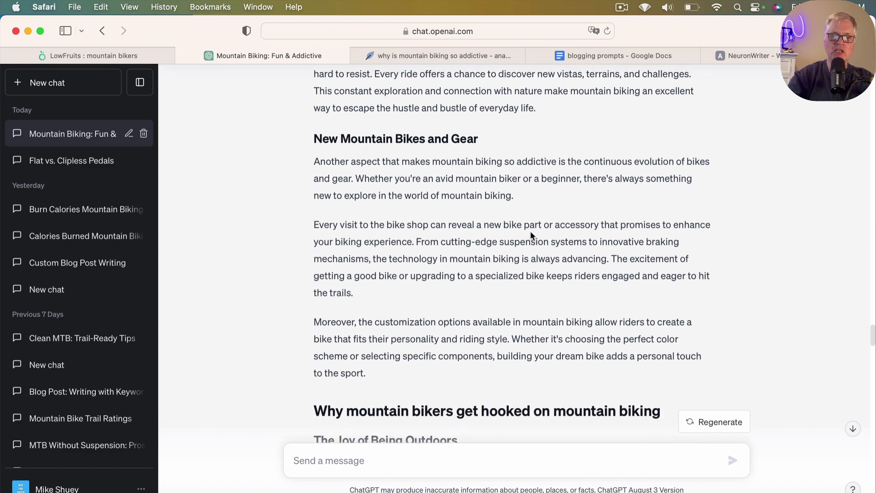
{"action": "scroll", "coordinate": [530, 235], "scroll_direction": "down", "scroll_amount": 10}
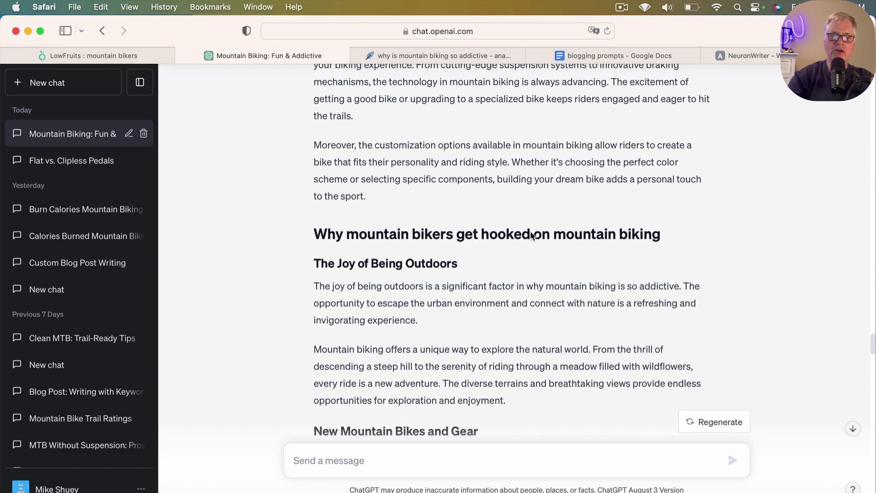
{"action": "scroll", "coordinate": [531, 232], "scroll_direction": "down", "scroll_amount": 11}
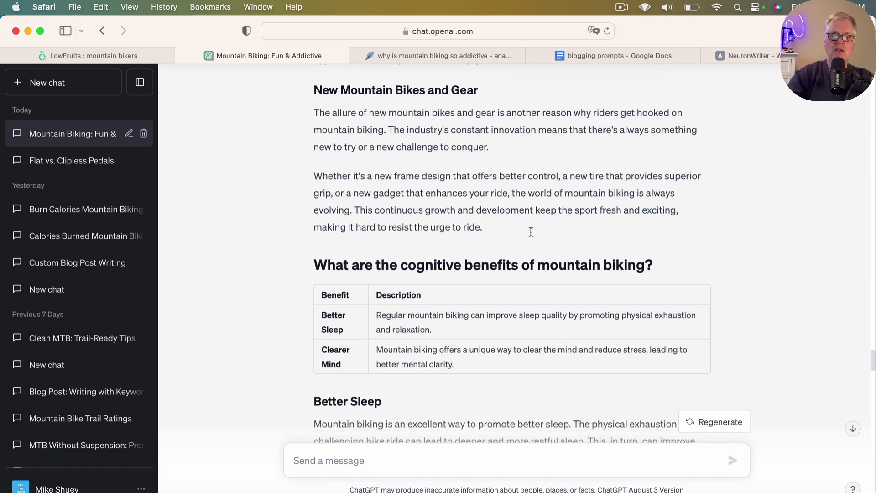
{"action": "scroll", "coordinate": [530, 235], "scroll_direction": "down", "scroll_amount": 18}
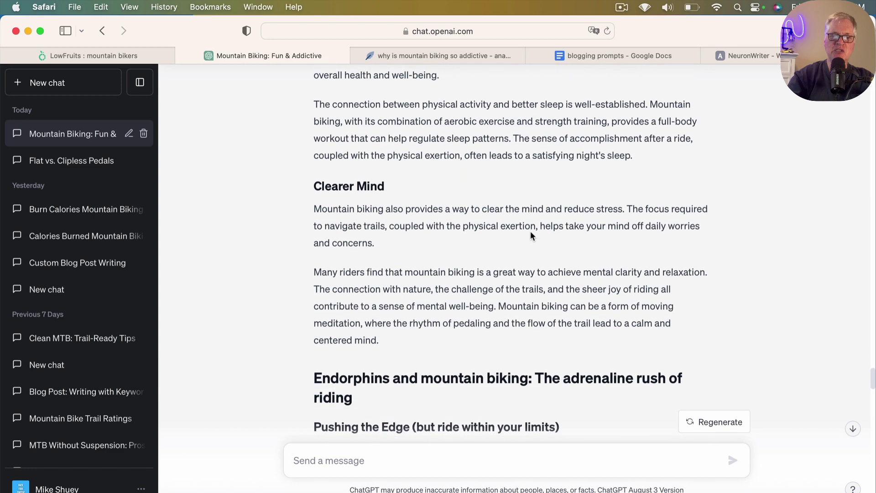
{"action": "scroll", "coordinate": [530, 234], "scroll_direction": "down", "scroll_amount": 20}
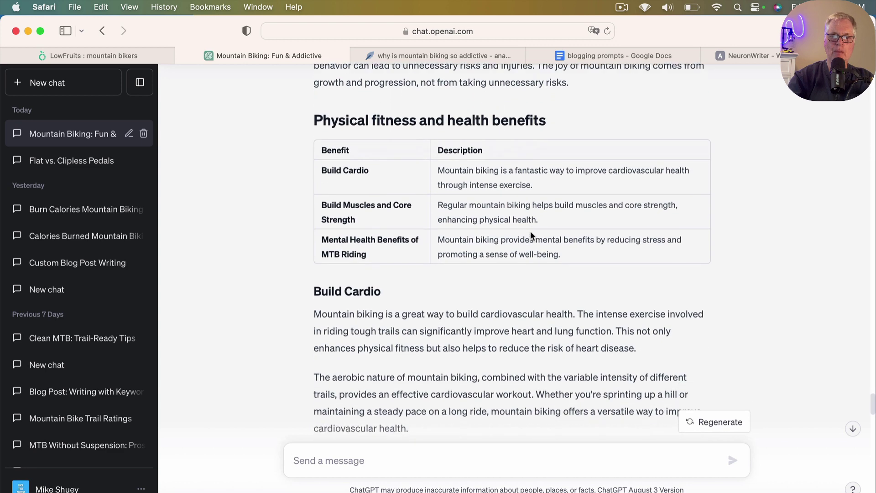
{"action": "scroll", "coordinate": [530, 234], "scroll_direction": "down", "scroll_amount": 20}
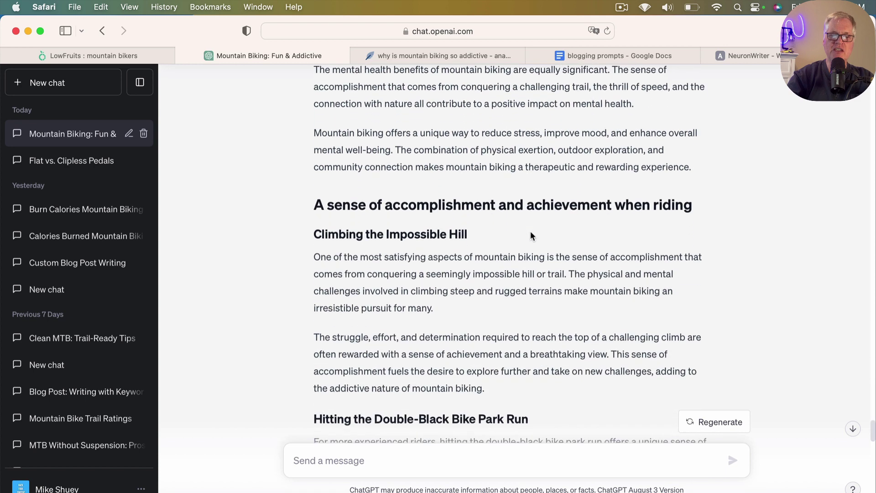
{"action": "scroll", "coordinate": [530, 235], "scroll_direction": "down", "scroll_amount": 5}
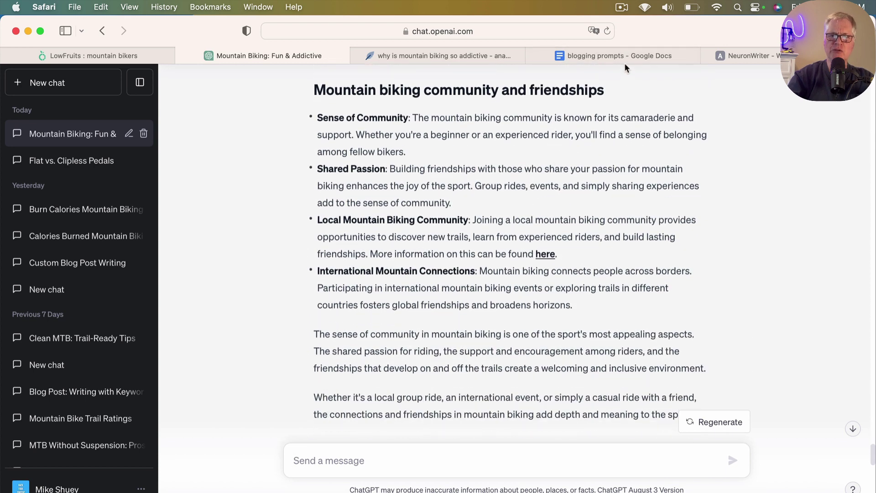
Copy the expanded, human-sounding rewrite prompt from Google Docs and return to the chat
{"action": "left_click", "coordinate": [628, 55]}
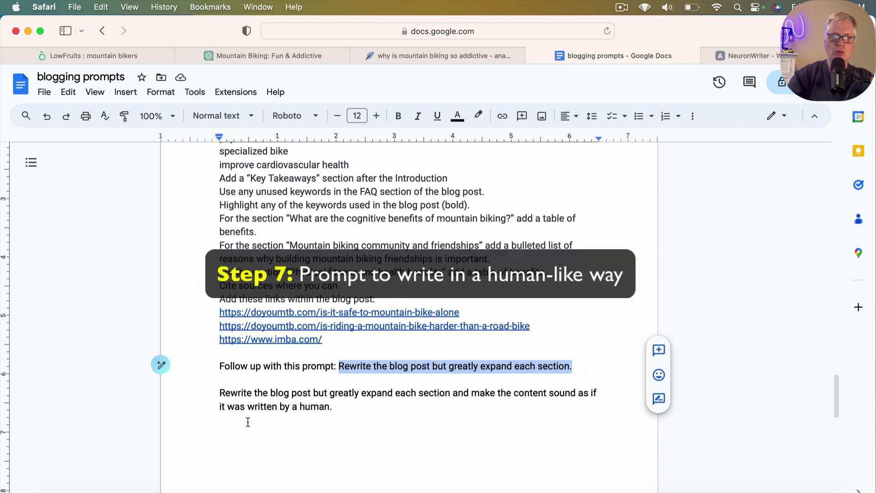
{"action": "left_click_drag", "start_coordinate": [220, 393], "coordinate": [336, 405]}
{"action": "key", "text": "super+c"}
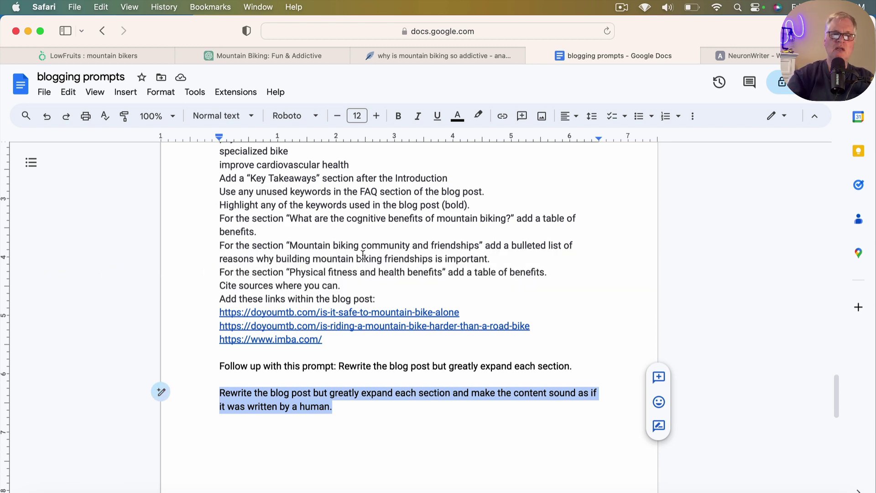
{"action": "left_click", "coordinate": [316, 55]}
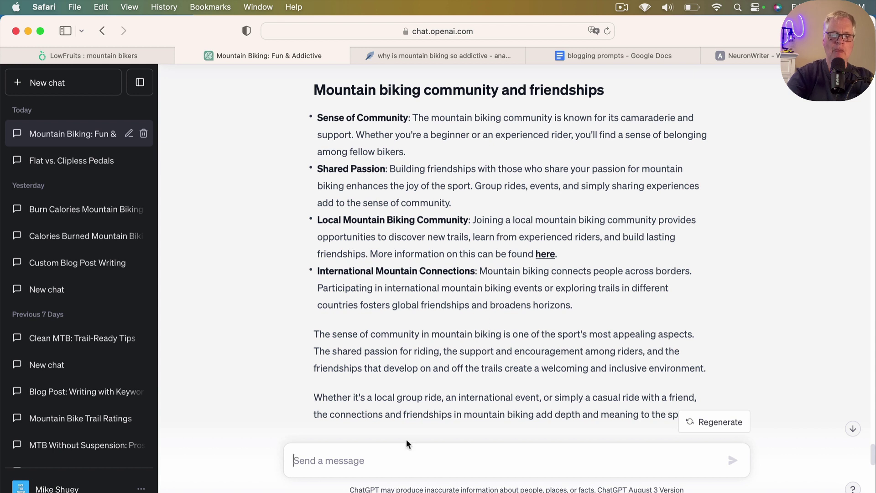
Send the human-sounding rewrite prompt to ChatGPT in the mountain biking chat
{"action": "key", "text": "super+v"}
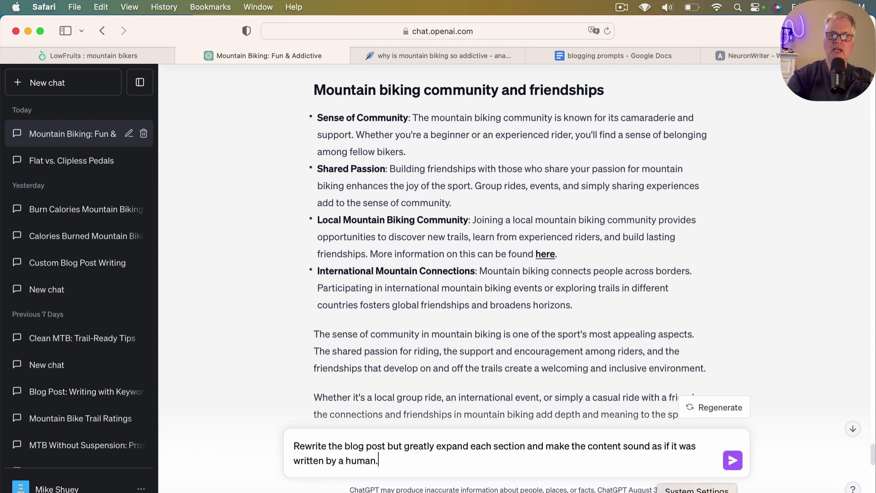
{"action": "left_click", "coordinate": [732, 465]}
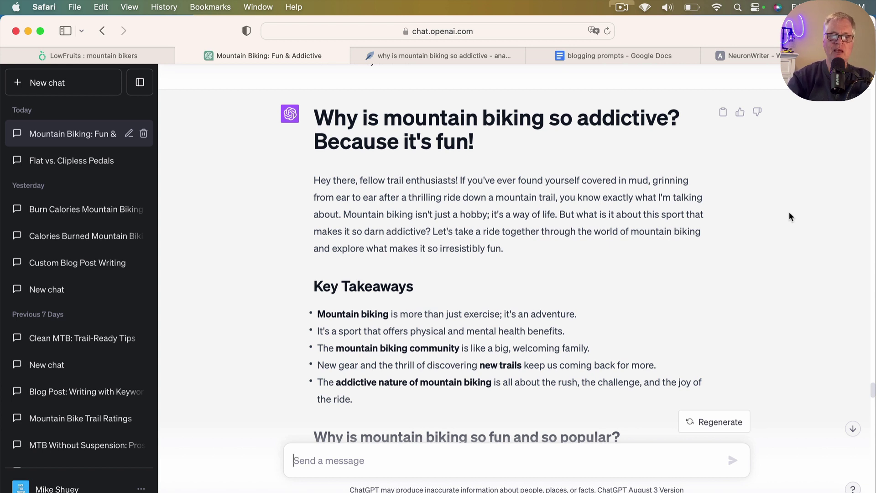
{"action": "scroll", "coordinate": [534, 253], "scroll_direction": "down", "scroll_amount": 2}
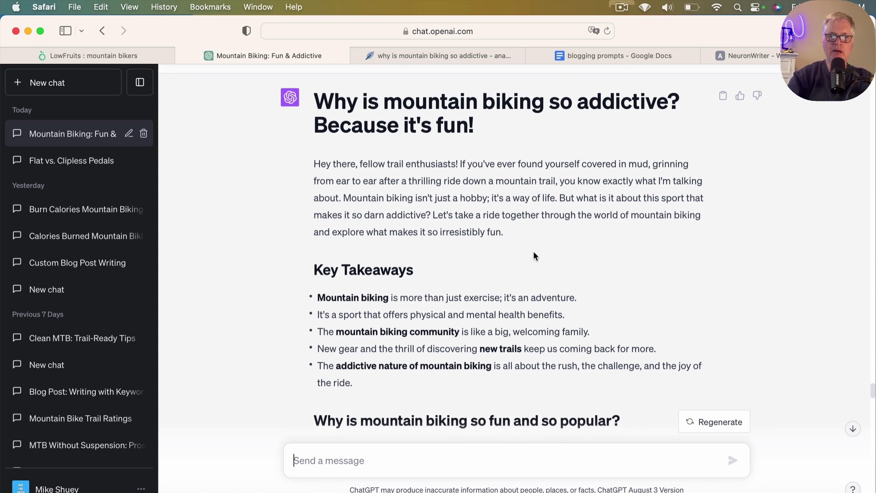
{"action": "scroll", "coordinate": [534, 256], "scroll_direction": "down", "scroll_amount": 2}
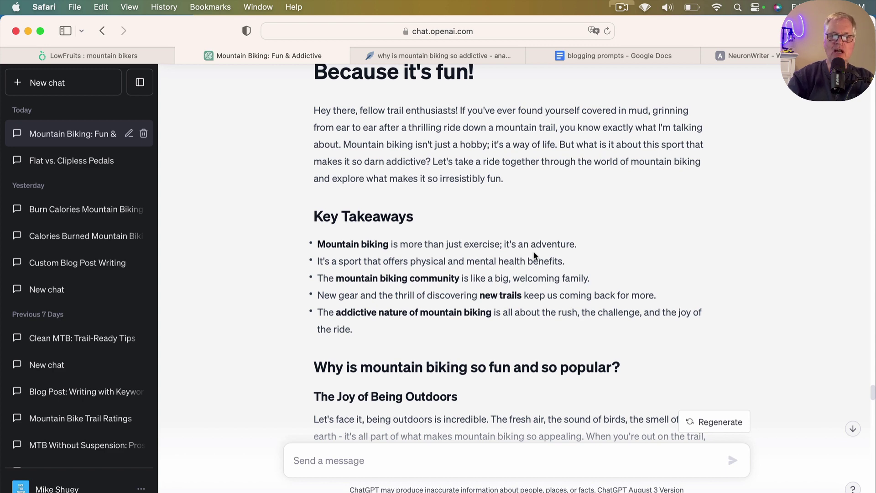
Read through the expanded rewrite from Key Takeaways down to the five-question FAQ
{"action": "scroll", "coordinate": [534, 255], "scroll_direction": "down", "scroll_amount": 4}
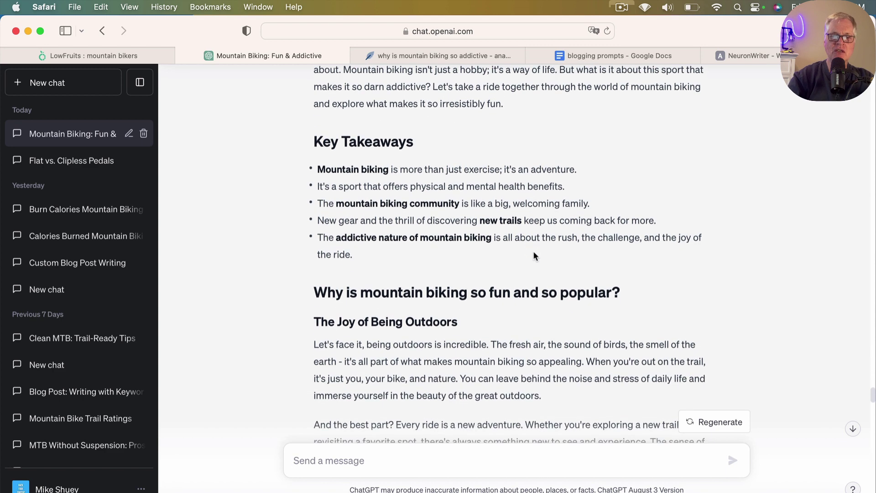
{"action": "scroll", "coordinate": [534, 254], "scroll_direction": "down", "scroll_amount": 1}
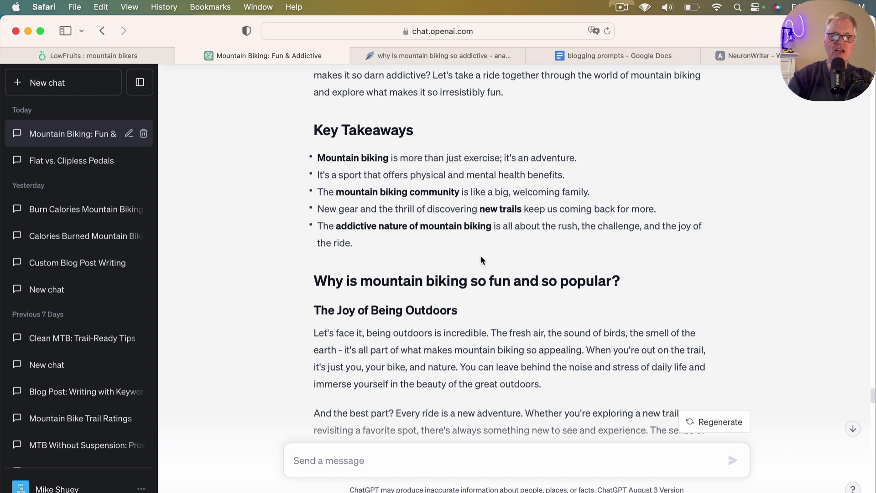
{"action": "scroll", "coordinate": [481, 256], "scroll_direction": "down", "scroll_amount": 4}
{"action": "scroll", "coordinate": [480, 255], "scroll_direction": "down", "scroll_amount": 7}
{"action": "scroll", "coordinate": [480, 256], "scroll_direction": "down", "scroll_amount": 8}
{"action": "scroll", "coordinate": [480, 256], "scroll_direction": "down", "scroll_amount": 2}
{"action": "scroll", "coordinate": [481, 255], "scroll_direction": "up", "scroll_amount": 11}
{"action": "scroll", "coordinate": [481, 256], "scroll_direction": "down", "scroll_amount": 13}
{"action": "scroll", "coordinate": [480, 255], "scroll_direction": "down", "scroll_amount": 13}
{"action": "scroll", "coordinate": [480, 259], "scroll_direction": "down", "scroll_amount": 7}
{"action": "scroll", "coordinate": [480, 258], "scroll_direction": "down", "scroll_amount": 5}
{"action": "scroll", "coordinate": [480, 256], "scroll_direction": "down", "scroll_amount": 2}
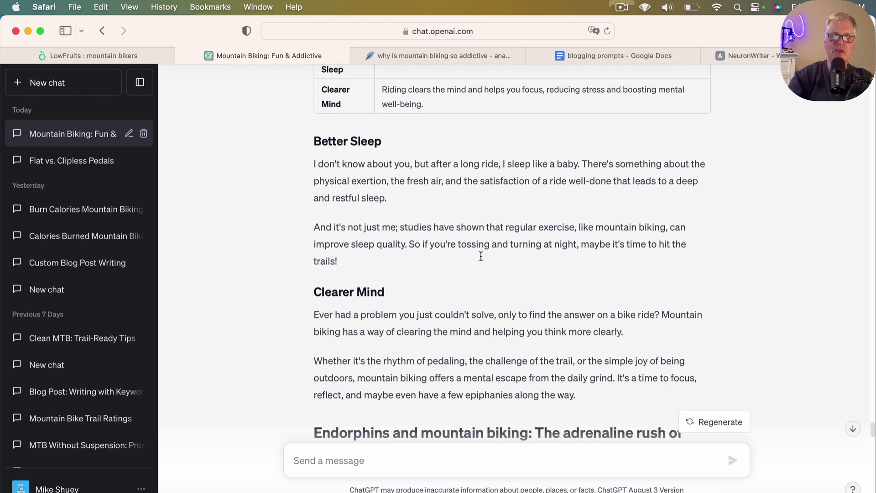
{"action": "scroll", "coordinate": [480, 259], "scroll_direction": "down", "scroll_amount": 7}
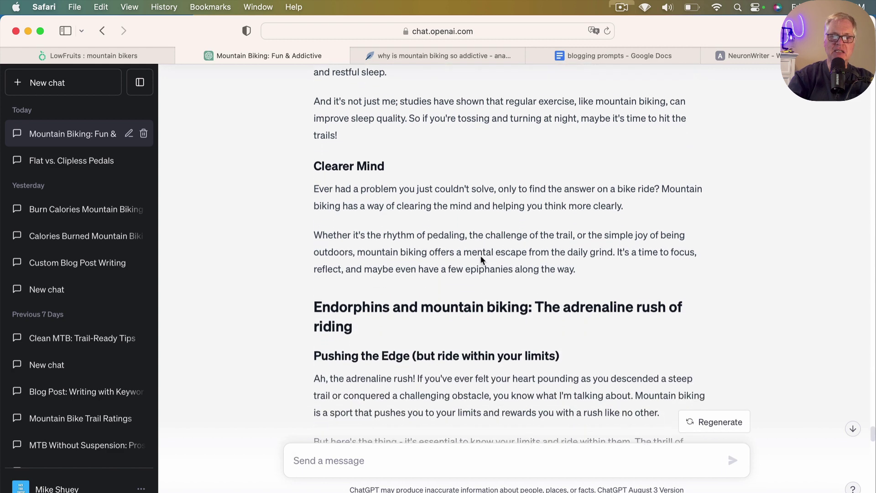
{"action": "scroll", "coordinate": [481, 256], "scroll_direction": "down", "scroll_amount": 12}
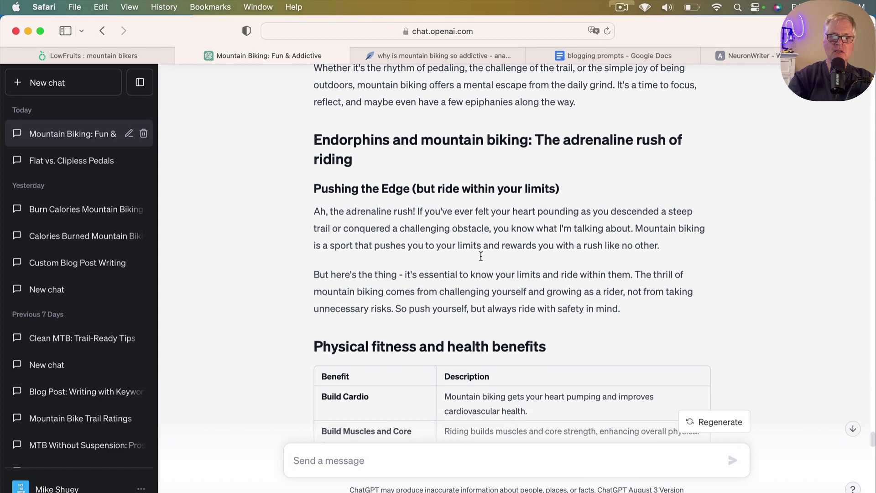
{"action": "scroll", "coordinate": [480, 256], "scroll_direction": "down", "scroll_amount": 7}
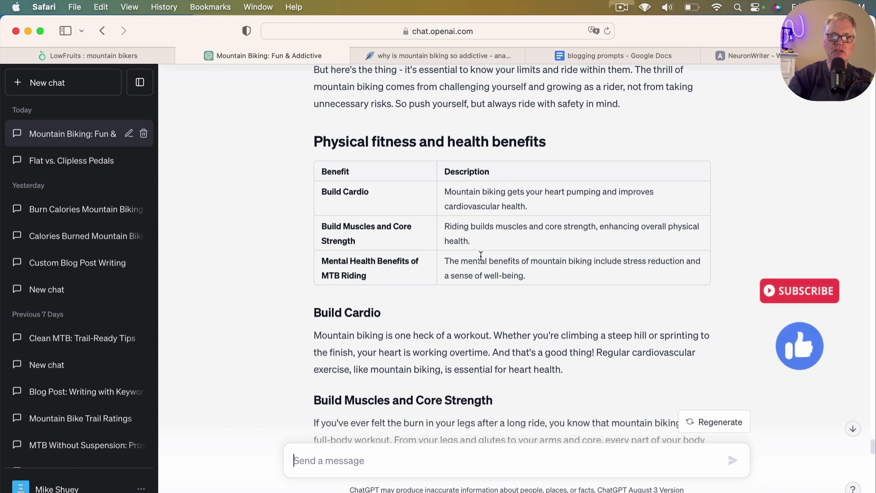
{"action": "scroll", "coordinate": [481, 256], "scroll_direction": "down", "scroll_amount": 8}
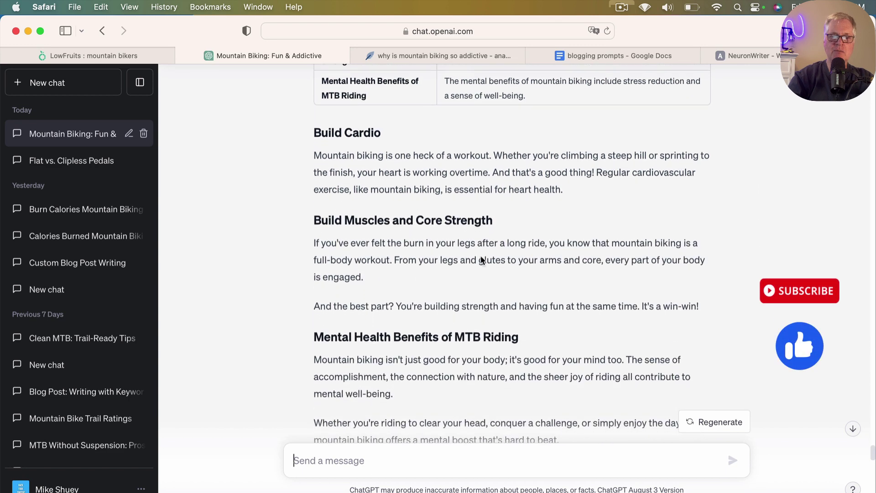
{"action": "scroll", "coordinate": [481, 257], "scroll_direction": "down", "scroll_amount": 12}
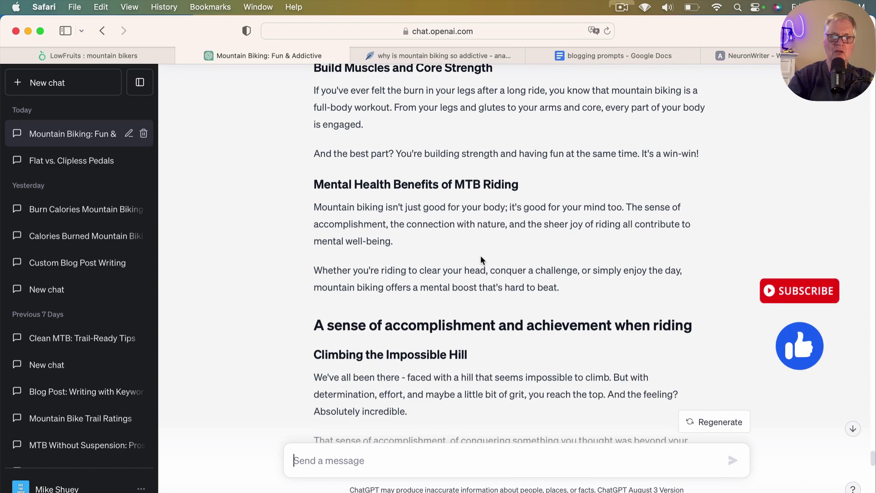
{"action": "scroll", "coordinate": [481, 260], "scroll_direction": "down", "scroll_amount": 13}
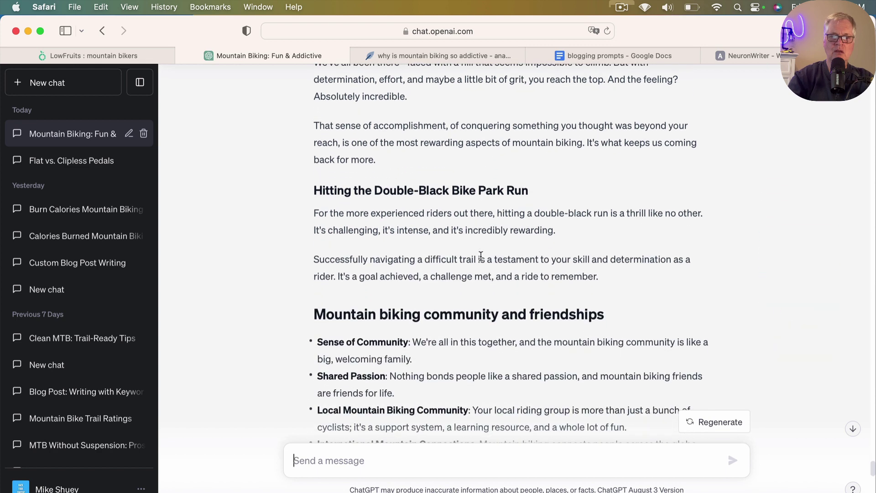
{"action": "scroll", "coordinate": [481, 256], "scroll_direction": "down", "scroll_amount": 5}
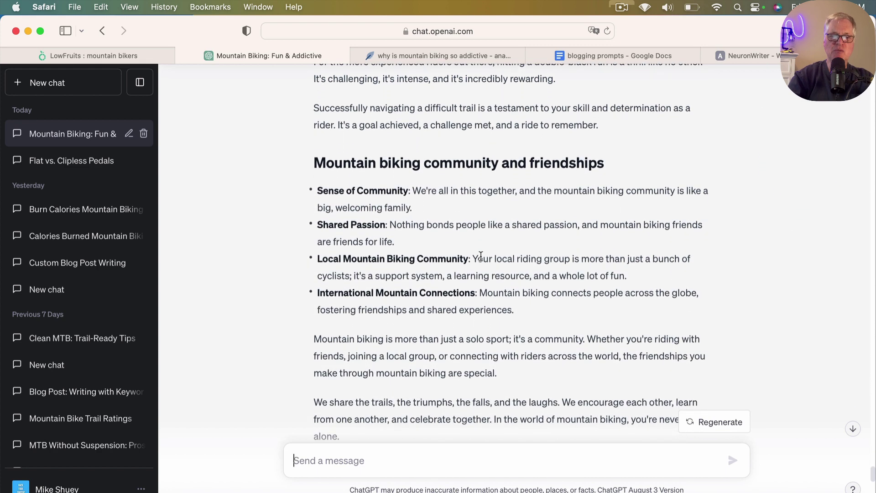
{"action": "scroll", "coordinate": [480, 257], "scroll_direction": "down", "scroll_amount": 3}
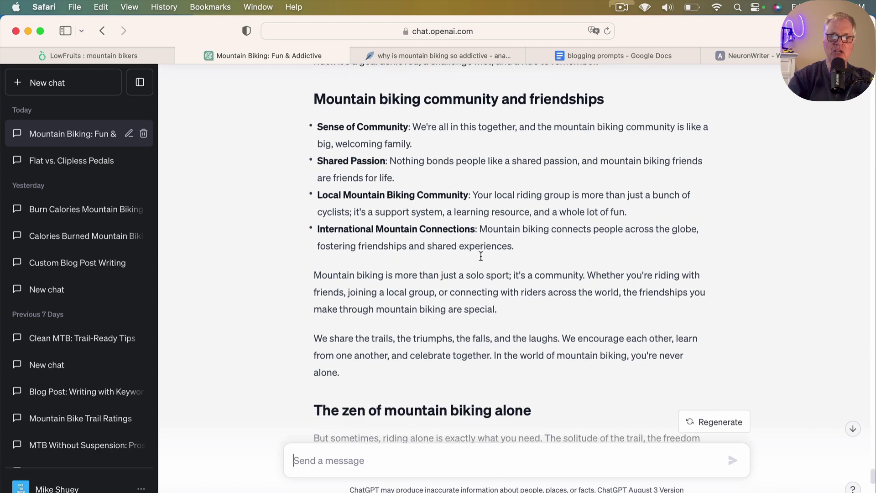
{"action": "scroll", "coordinate": [480, 258], "scroll_direction": "down", "scroll_amount": 14}
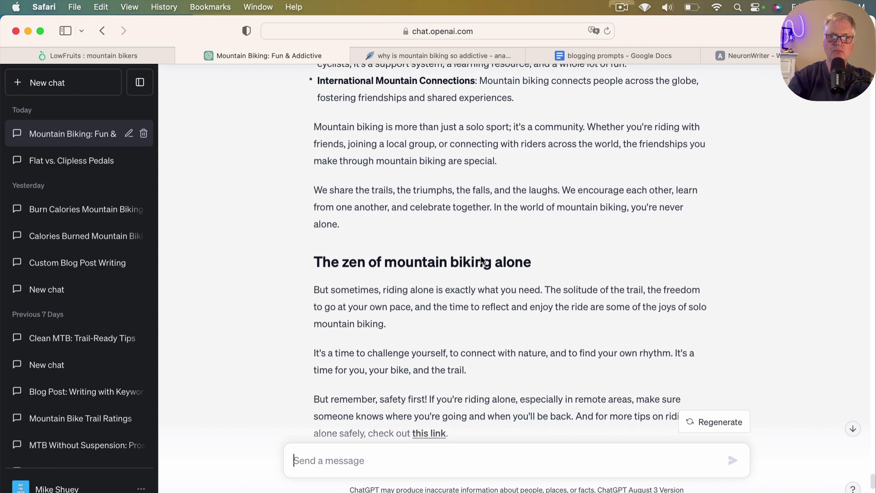
{"action": "scroll", "coordinate": [481, 256], "scroll_direction": "down", "scroll_amount": 1}
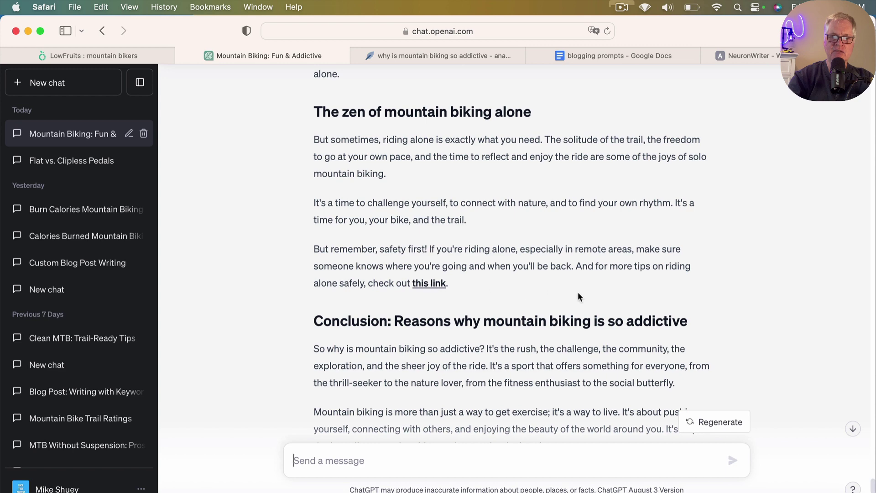
{"action": "scroll", "coordinate": [577, 292], "scroll_direction": "down", "scroll_amount": 12}
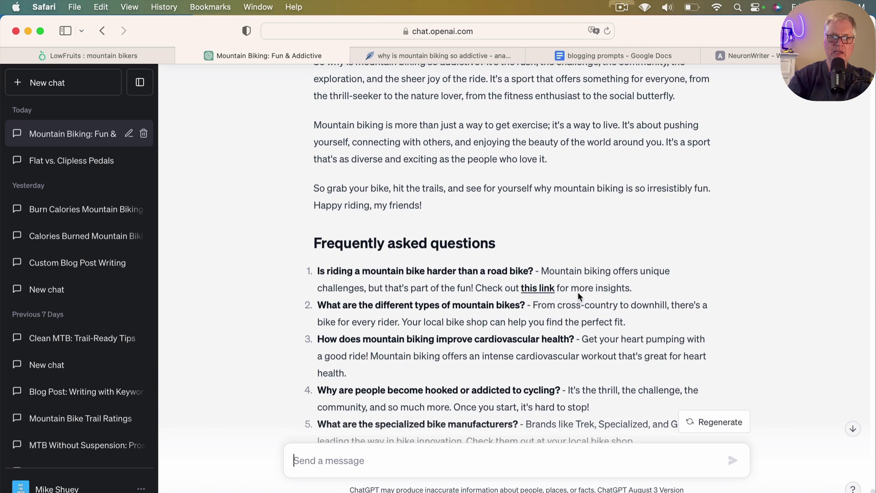
{"action": "scroll", "coordinate": [551, 296], "scroll_direction": "down", "scroll_amount": 5}
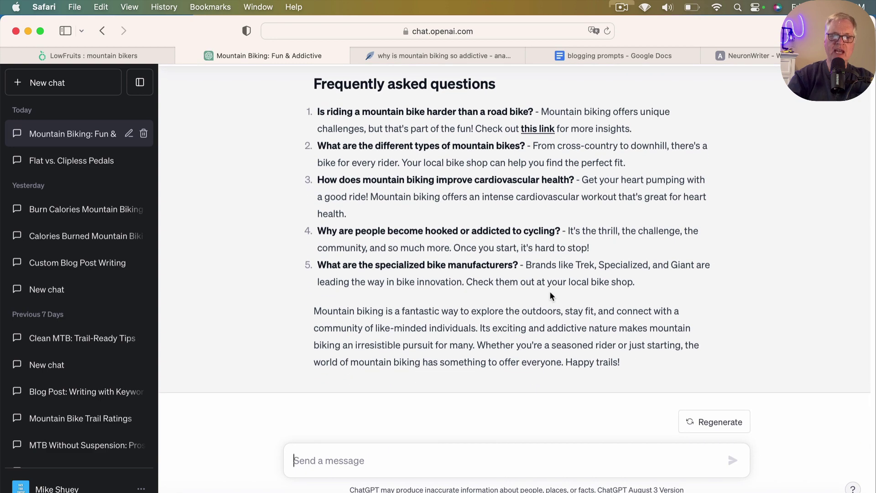
{"action": "scroll", "coordinate": [551, 297], "scroll_direction": "up", "scroll_amount": 15}
{"action": "scroll", "coordinate": [551, 297], "scroll_direction": "up", "scroll_amount": 20}
{"action": "scroll", "coordinate": [550, 298], "scroll_direction": "down", "scroll_amount": 3}
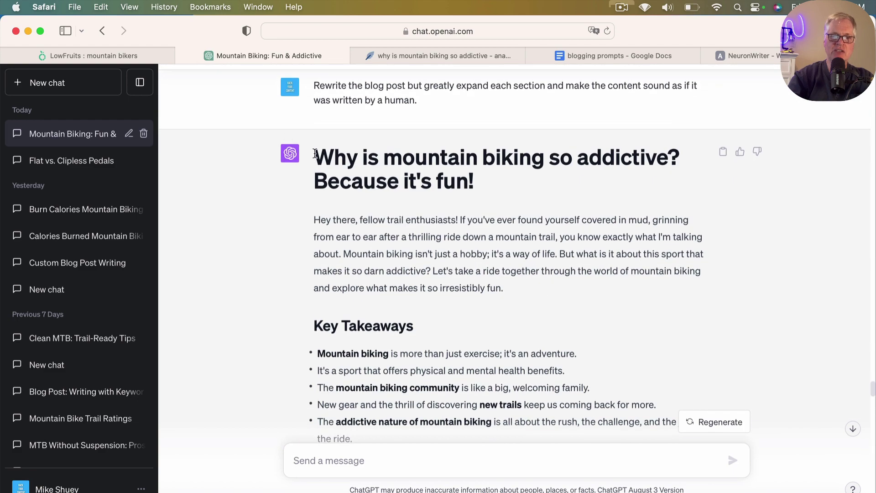
Select the rewritten post from its title to 'Happy trails!' and bring NeuronWriter forward
{"action": "left_click_drag", "start_coordinate": [314, 153], "coordinate": [437, 483]}
{"action": "left_click", "coordinate": [437, 483]}
{"action": "scroll", "coordinate": [515, 255], "scroll_direction": "down", "scroll_amount": 20}
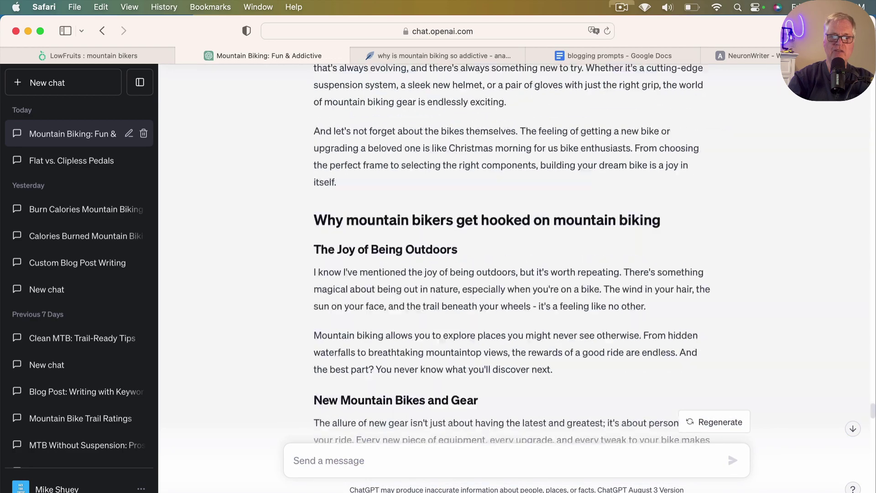
{"action": "scroll", "coordinate": [512, 253], "scroll_direction": "down", "scroll_amount": 20}
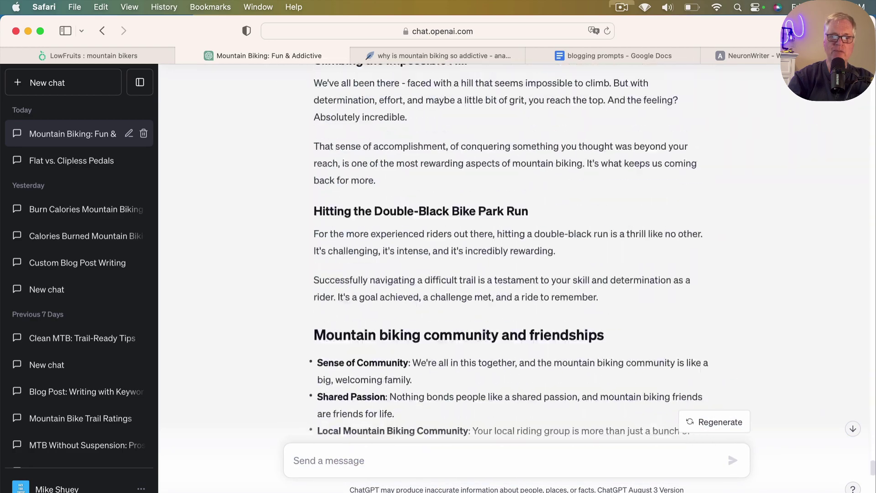
{"action": "key", "text": "super+a"}
{"action": "scroll", "coordinate": [512, 254], "scroll_direction": "down", "scroll_amount": 3}
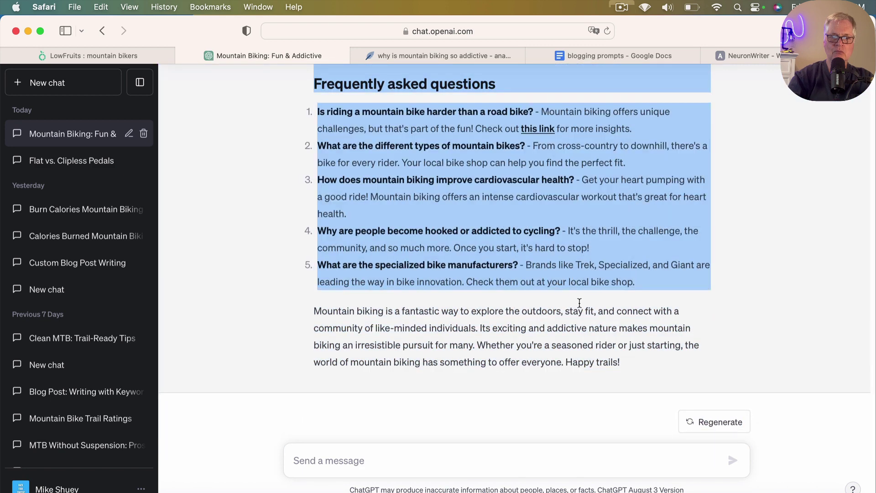
{"action": "left_click", "coordinate": [628, 341], "text": "shift"}
{"action": "left_click", "coordinate": [628, 358], "text": "shift"}
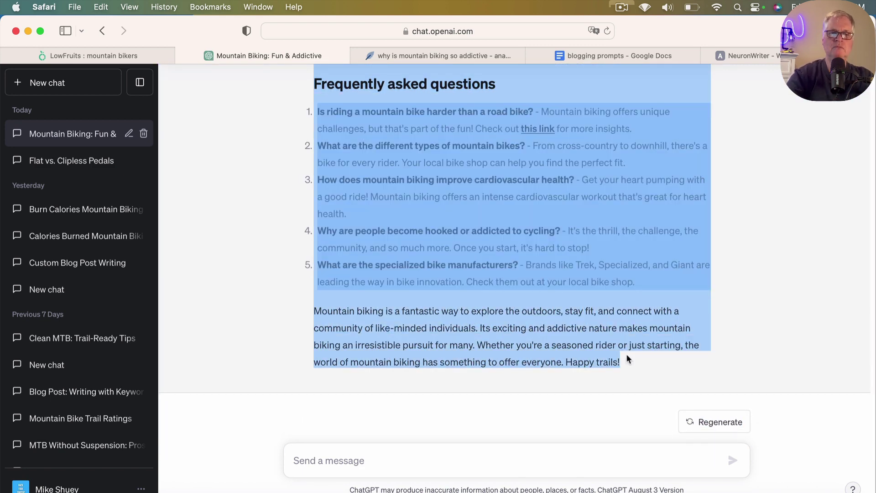
{"action": "left_click", "coordinate": [483, 52]}
Paste the 1808-word article over the NeuronWriter outline, raising the content score to 83
{"action": "left_click", "coordinate": [212, 254]}
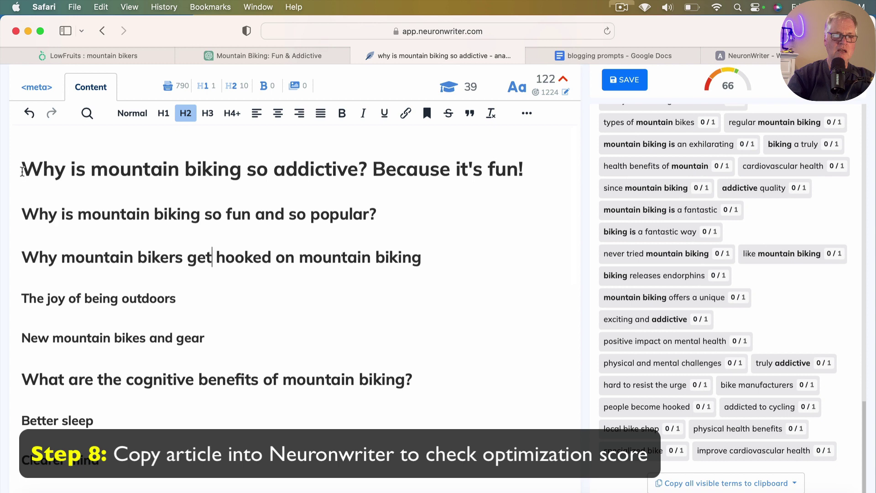
{"action": "left_click_drag", "start_coordinate": [21, 166], "coordinate": [93, 491]}
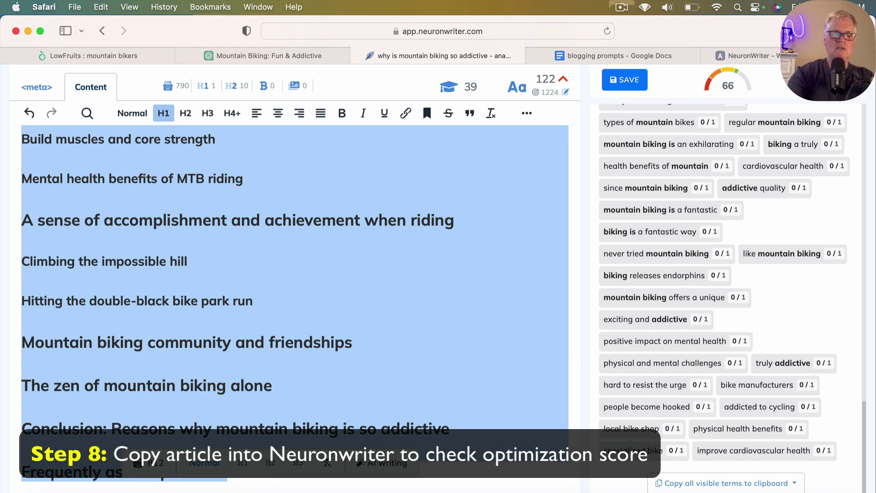
{"action": "key", "text": "super+v"}
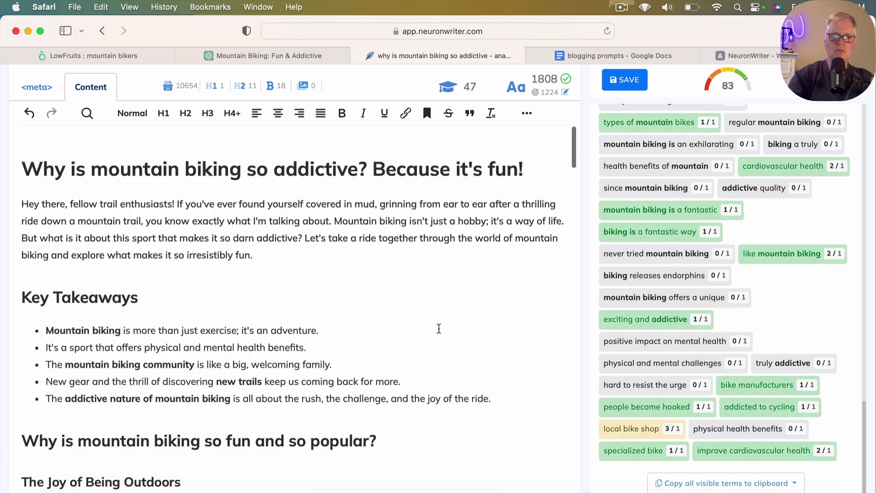
{"action": "scroll", "coordinate": [439, 327], "scroll_direction": "up", "scroll_amount": 3}
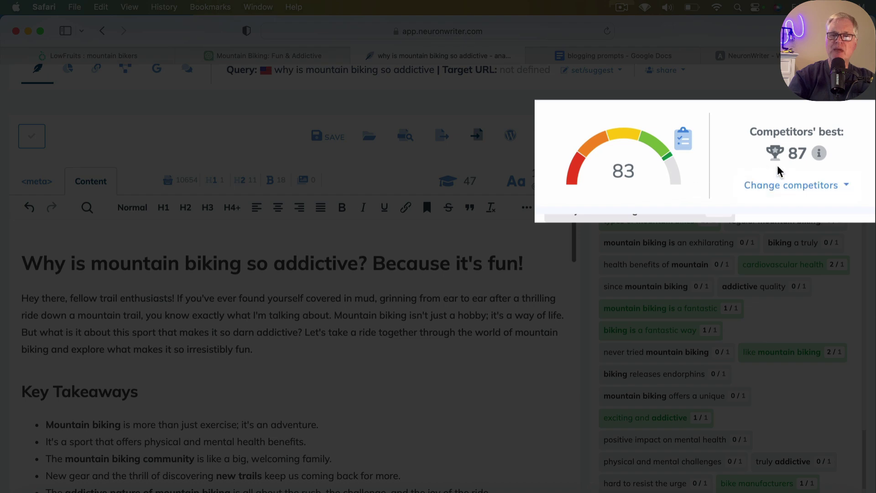
{"action": "mouse_move", "coordinate": [819, 154]}
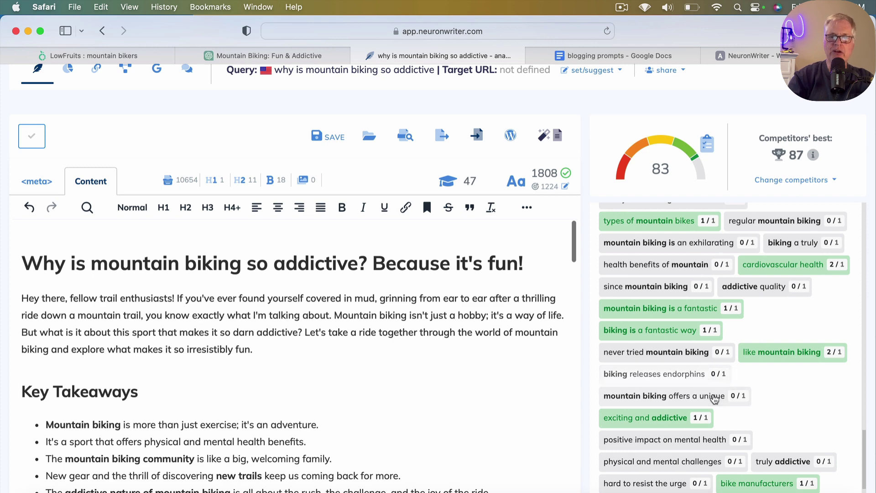
{"action": "scroll", "coordinate": [714, 399], "scroll_direction": "up", "scroll_amount": 8}
{"action": "scroll", "coordinate": [714, 401], "scroll_direction": "up", "scroll_amount": 10}
{"action": "scroll", "coordinate": [713, 402], "scroll_direction": "up", "scroll_amount": 10}
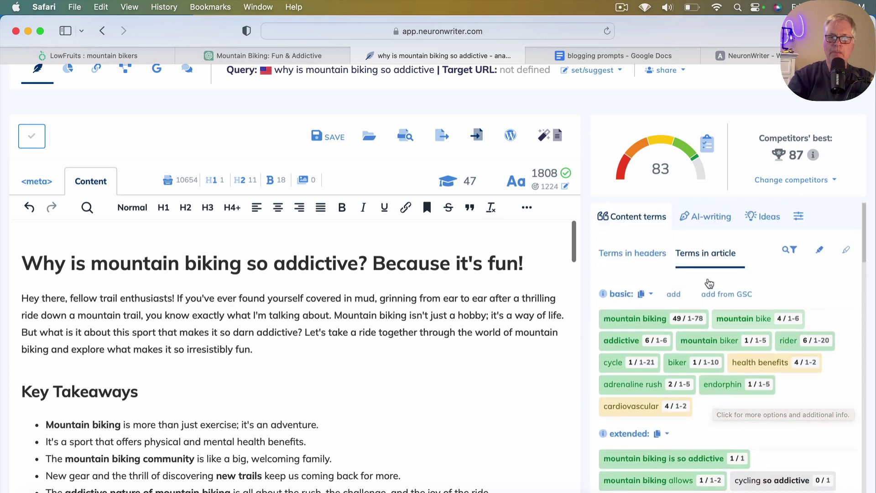
{"action": "scroll", "coordinate": [722, 314], "scroll_direction": "down", "scroll_amount": 3}
{"action": "scroll", "coordinate": [722, 314], "scroll_direction": "down", "scroll_amount": 10}
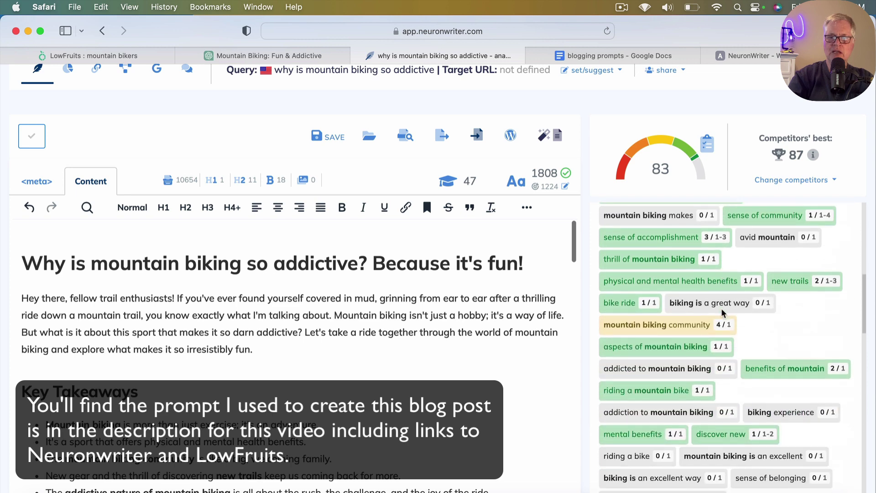
{"action": "scroll", "coordinate": [722, 314], "scroll_direction": "down", "scroll_amount": 10}
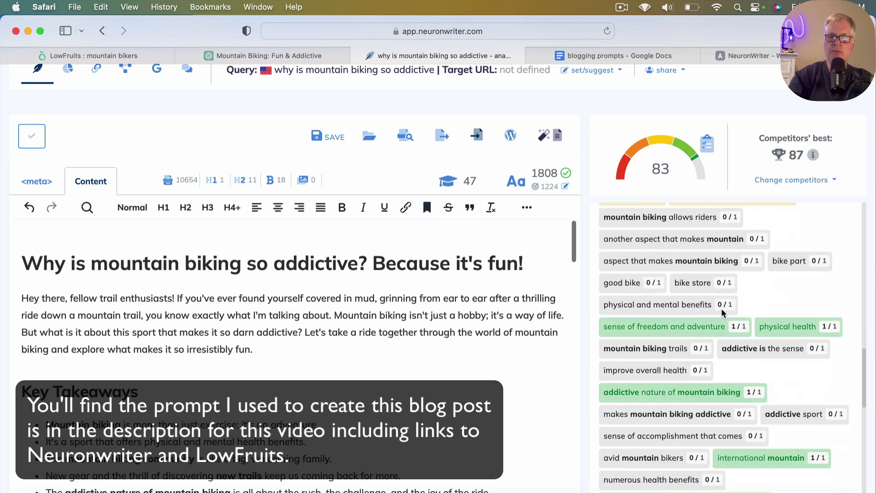
{"action": "scroll", "coordinate": [722, 313], "scroll_direction": "down", "scroll_amount": 10}
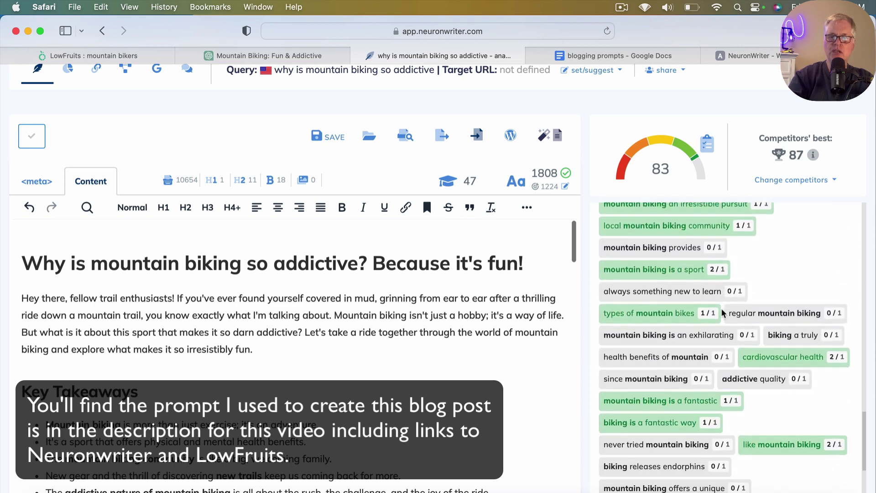
{"action": "scroll", "coordinate": [722, 313], "scroll_direction": "down", "scroll_amount": 8}
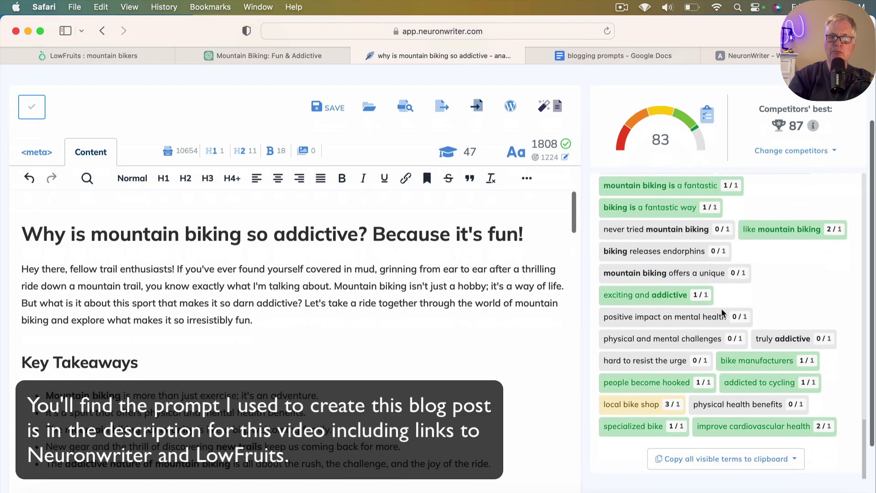
{"action": "scroll", "coordinate": [719, 316], "scroll_direction": "up", "scroll_amount": 15}
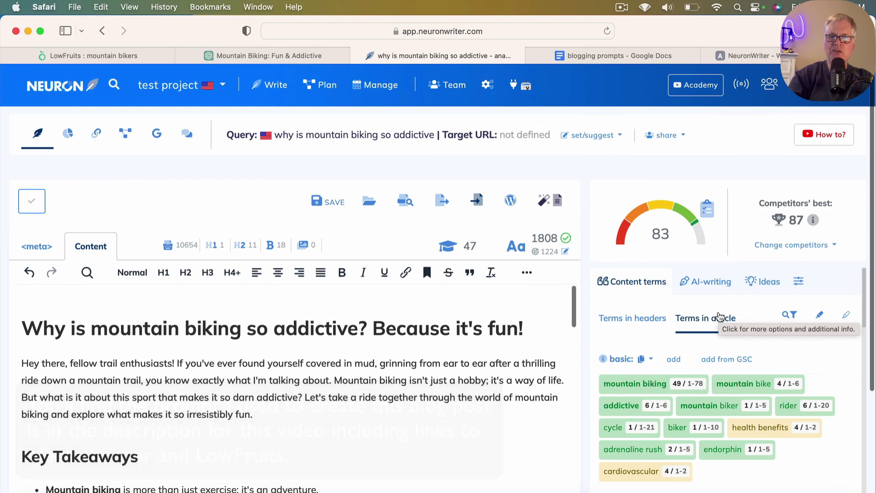
{"action": "scroll", "coordinate": [720, 316], "scroll_direction": "down", "scroll_amount": 15}
{"action": "scroll", "coordinate": [719, 316], "scroll_direction": "down", "scroll_amount": 5}
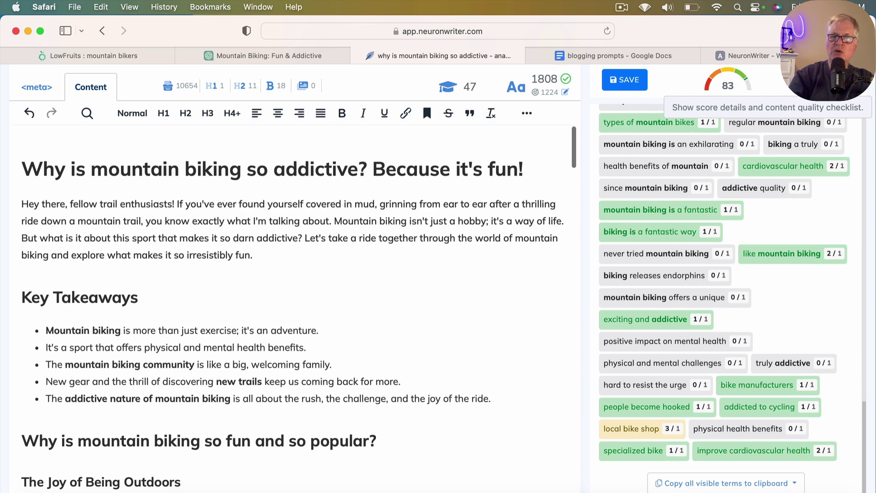
{"action": "left_click", "coordinate": [727, 85]}
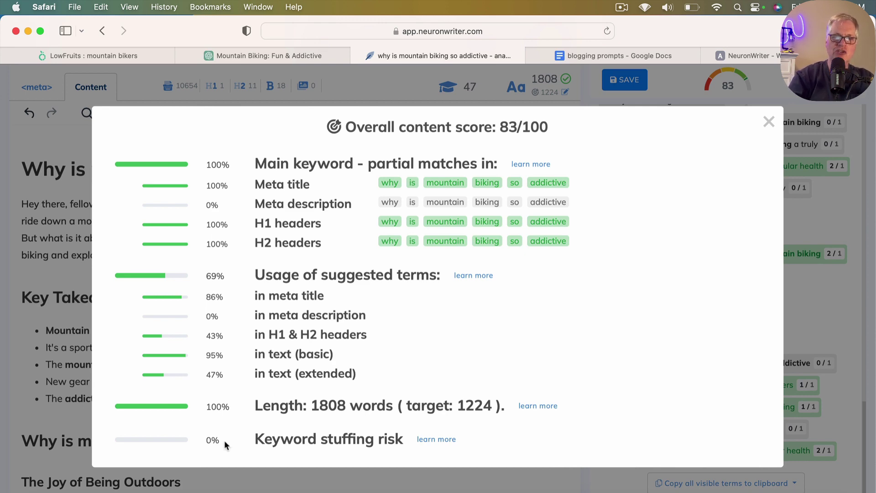
{"action": "left_click", "coordinate": [769, 120]}
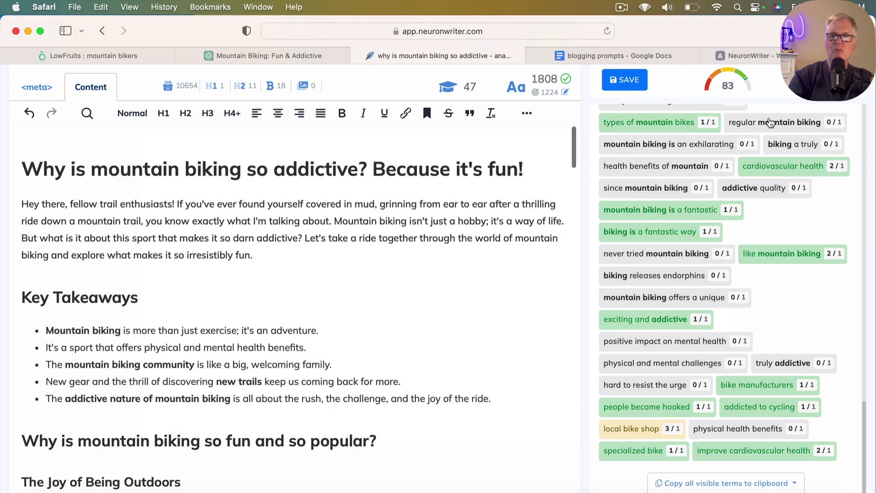
View the AppSumo NeuronWriter deal's Single $69, Double $138 and Multiple $207 plans
{"action": "left_click", "coordinate": [761, 57]}
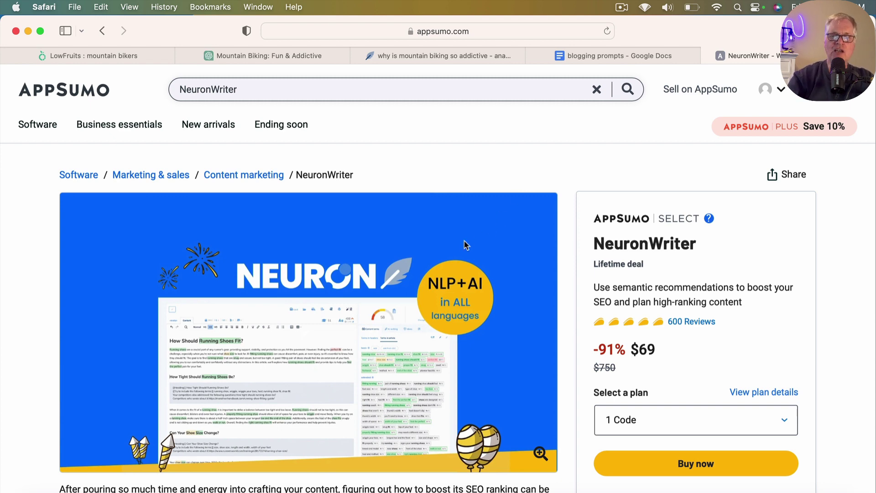
{"action": "scroll", "coordinate": [464, 245], "scroll_direction": "down", "scroll_amount": 10}
{"action": "scroll", "coordinate": [465, 245], "scroll_direction": "down", "scroll_amount": 20}
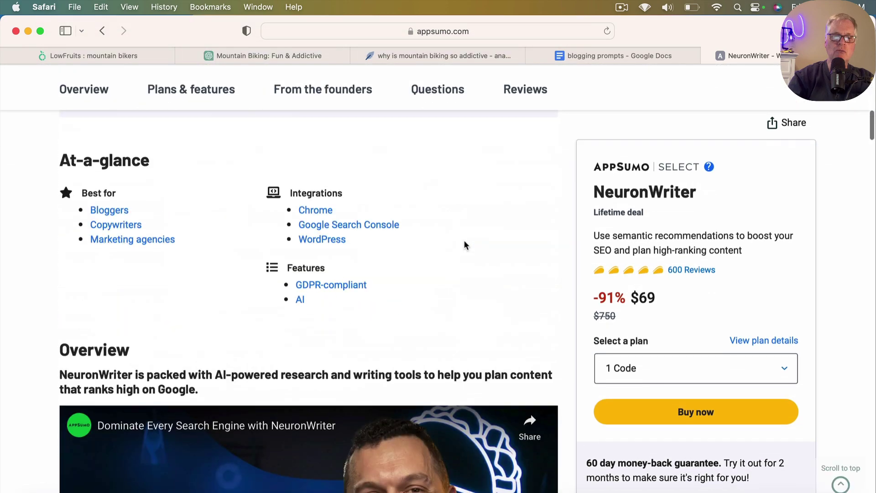
{"action": "scroll", "coordinate": [463, 243], "scroll_direction": "down", "scroll_amount": 20}
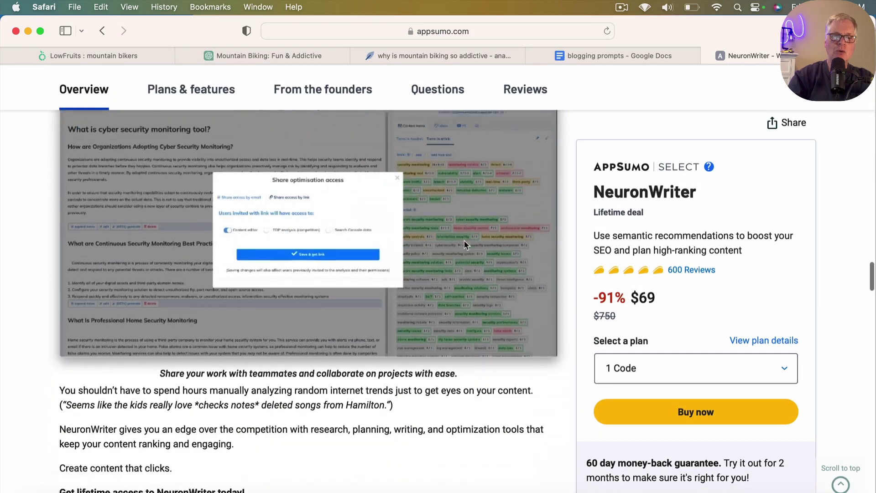
{"action": "scroll", "coordinate": [464, 244], "scroll_direction": "down", "scroll_amount": 15}
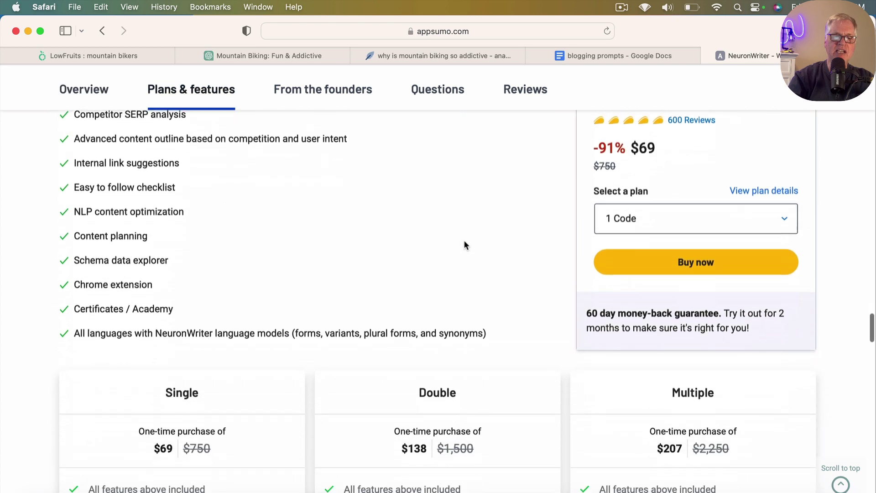
{"action": "scroll", "coordinate": [464, 242], "scroll_direction": "down", "scroll_amount": 8}
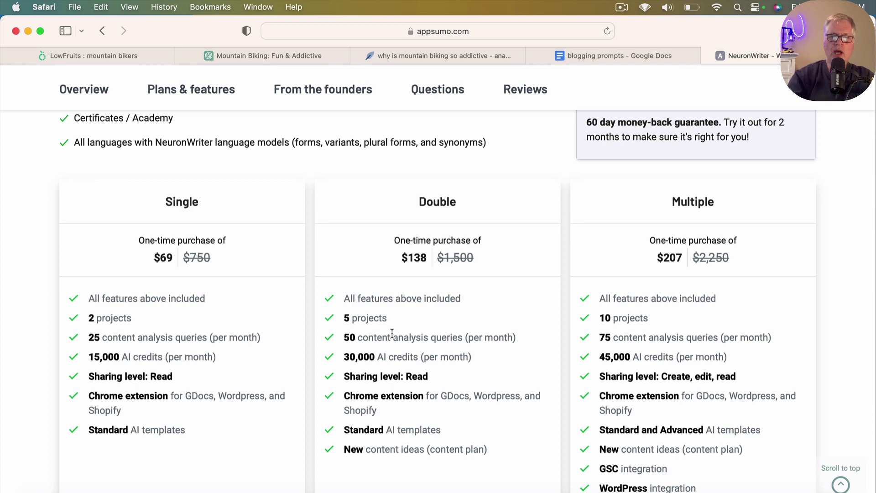
{"action": "scroll", "coordinate": [392, 333], "scroll_direction": "up", "scroll_amount": 10}
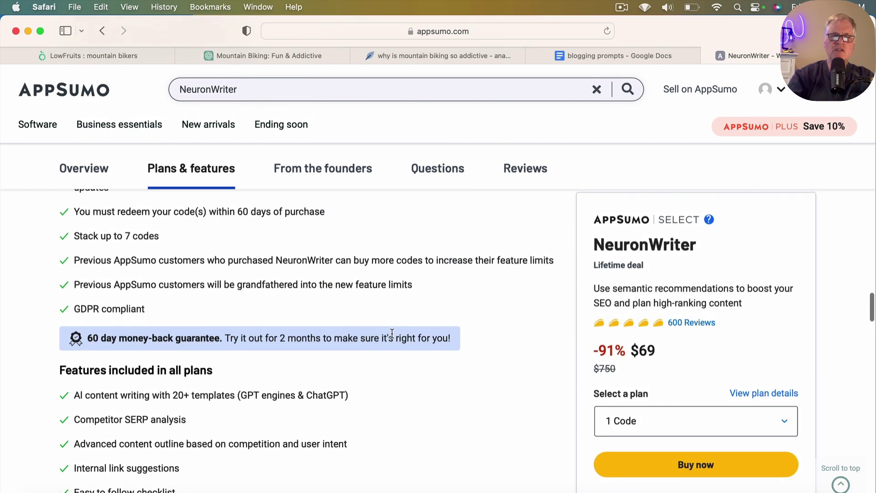
{"action": "scroll", "coordinate": [392, 333], "scroll_direction": "up", "scroll_amount": 5}
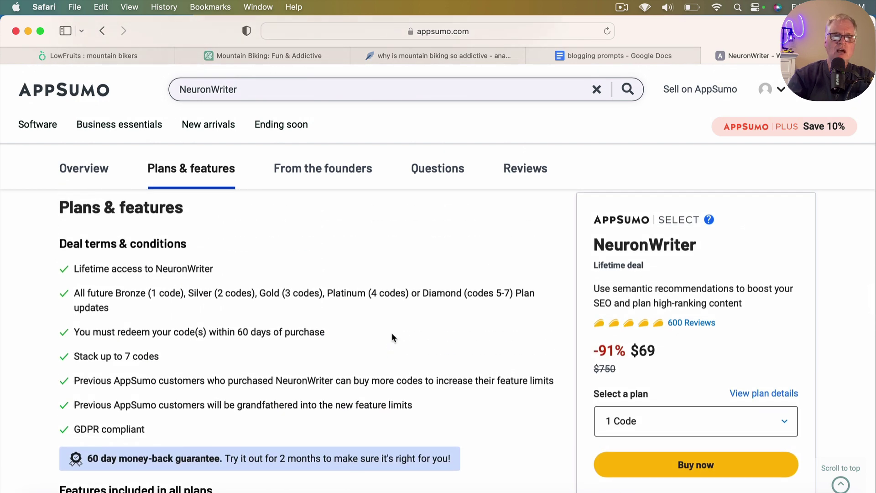